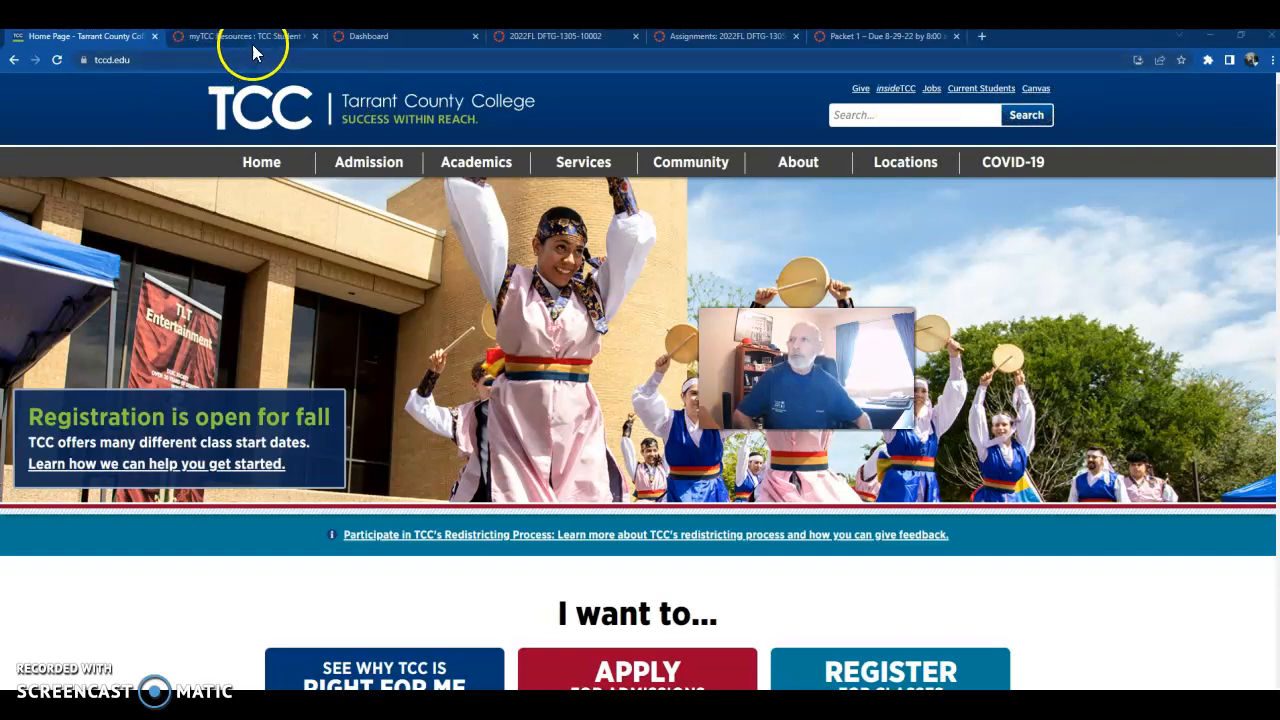
- View the myTCC Resources page, the Canvas Dashboard and the 2022FL DFTG-1305-10002 course home page in turn
mouse_move(263, 42)
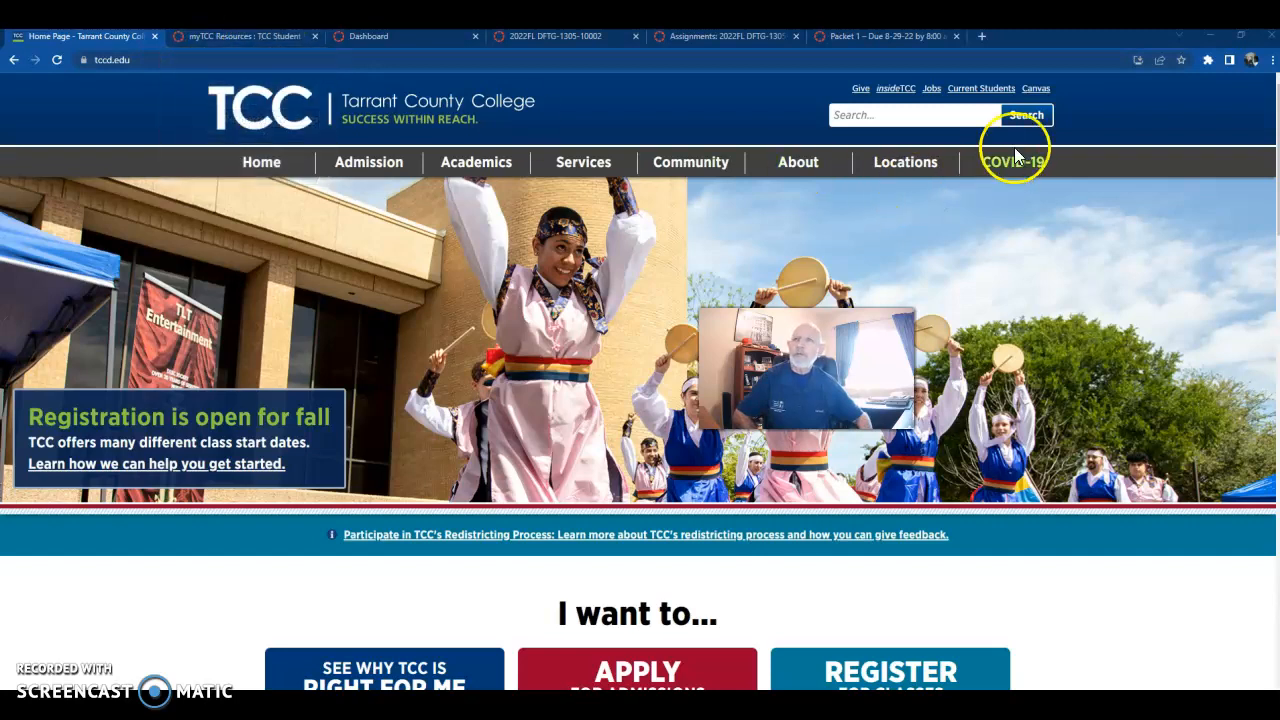
click(233, 40)
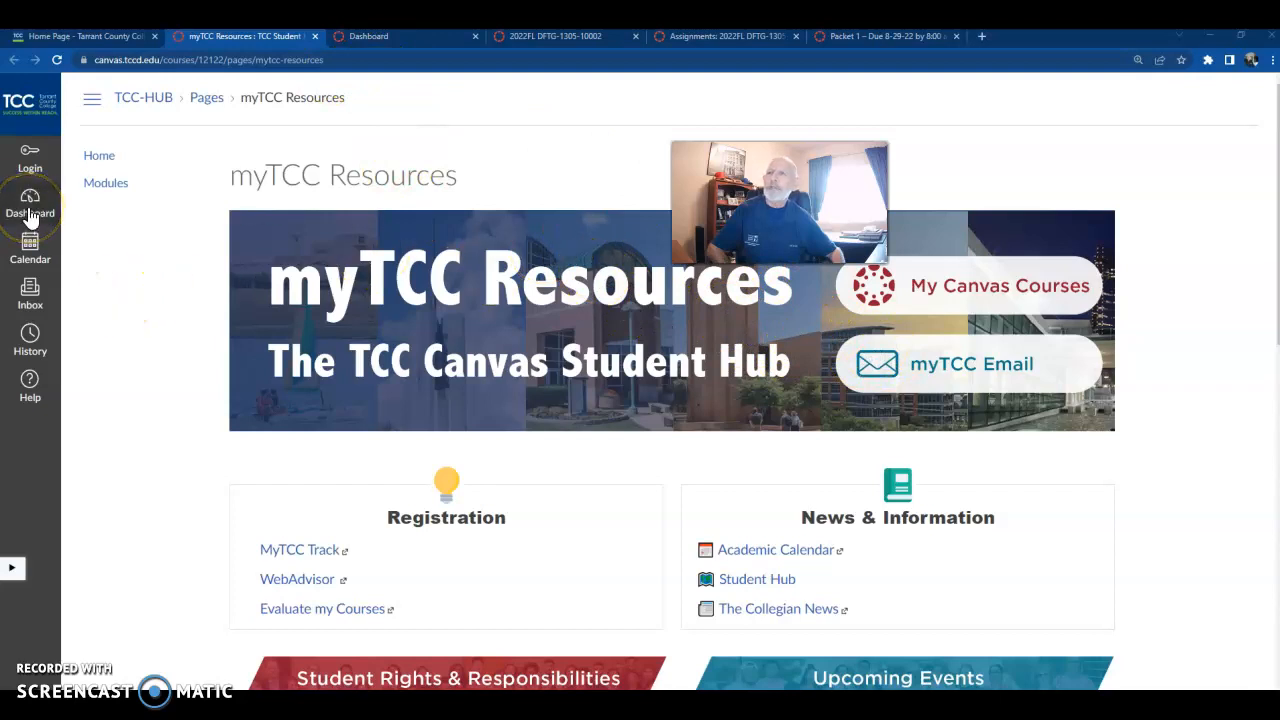
click(414, 40)
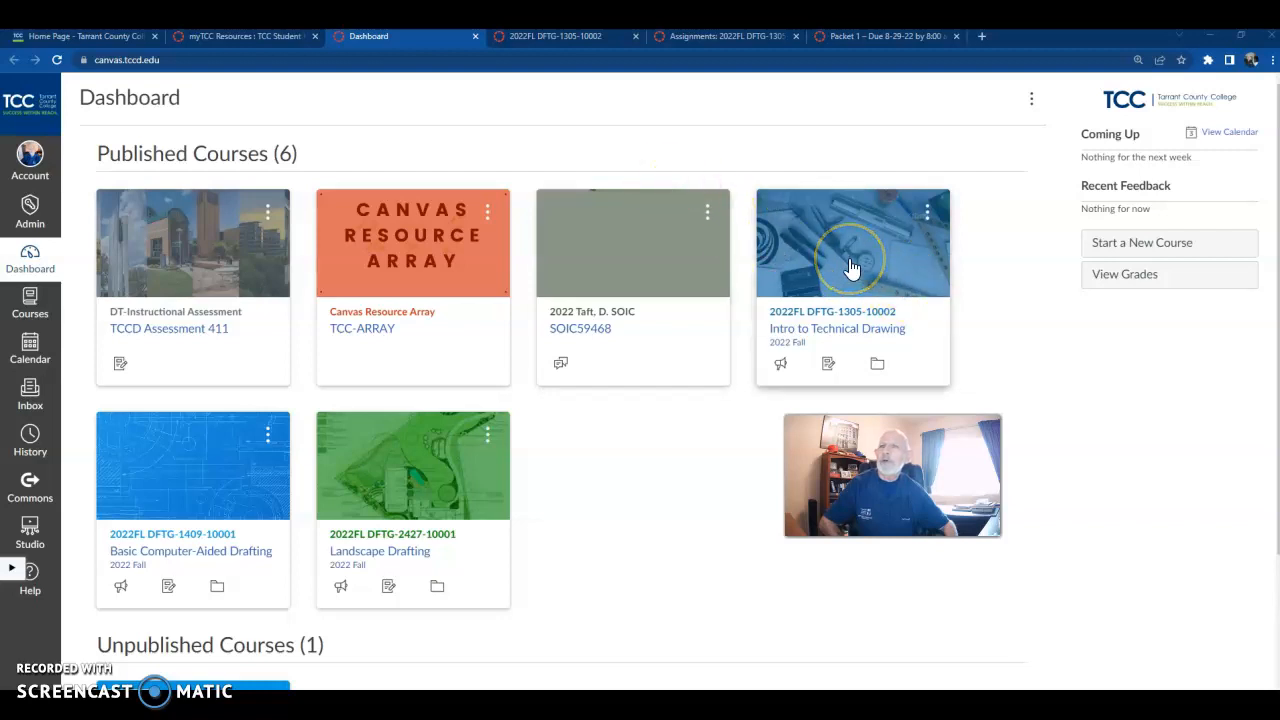
click(565, 42)
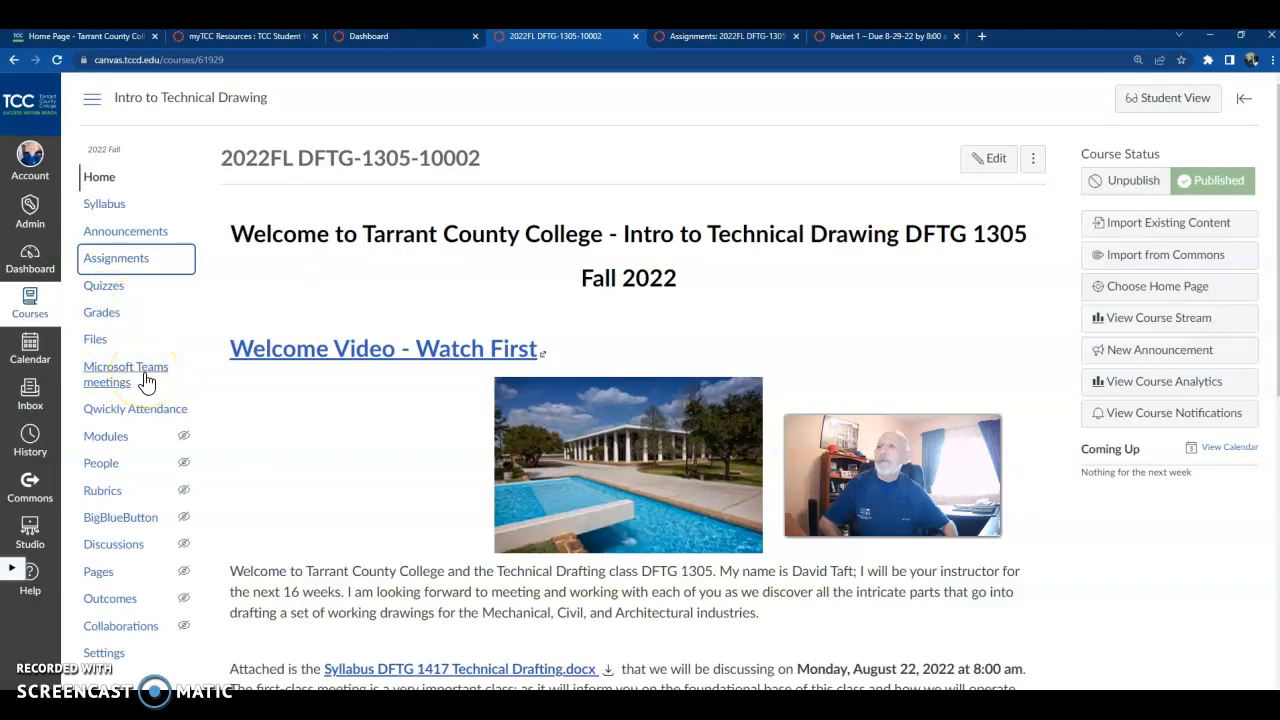
- Go to the Intro to Technical Drawing assignments list and bring up the assignment "Packet 1 – Due 8-29-22 by 8:00 am"
click(705, 36)
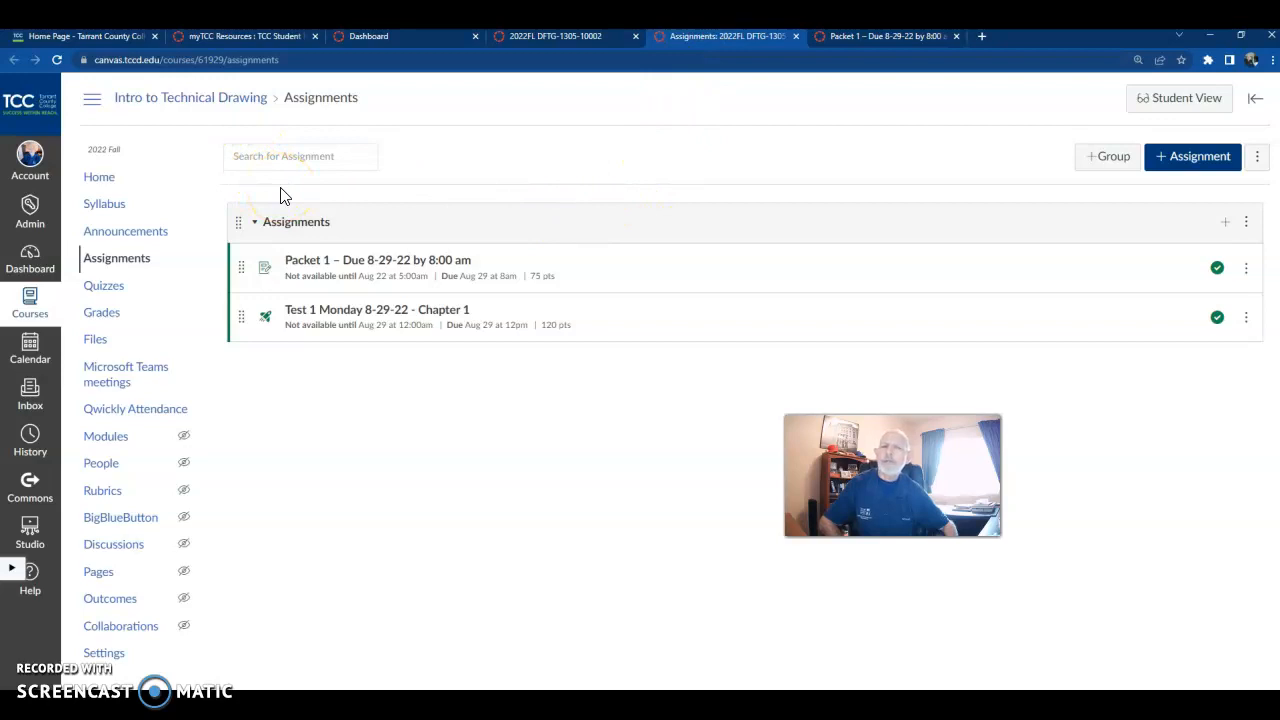
click(343, 264)
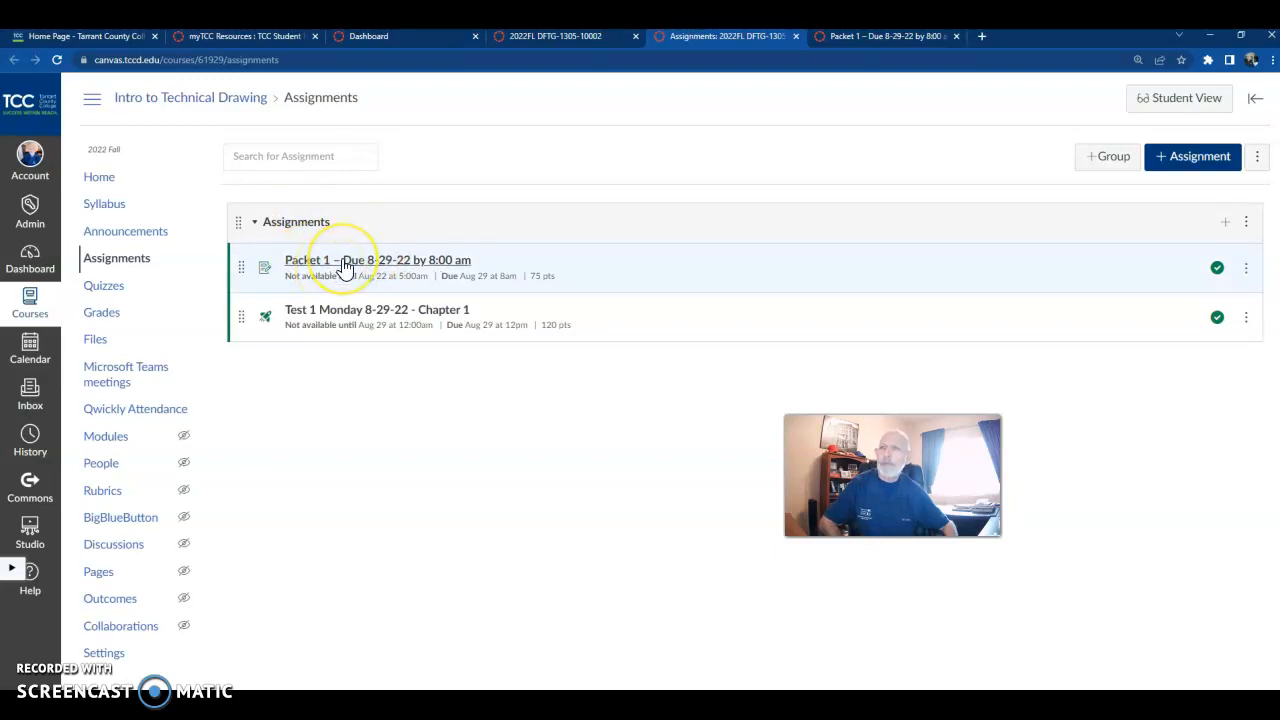
click(857, 37)
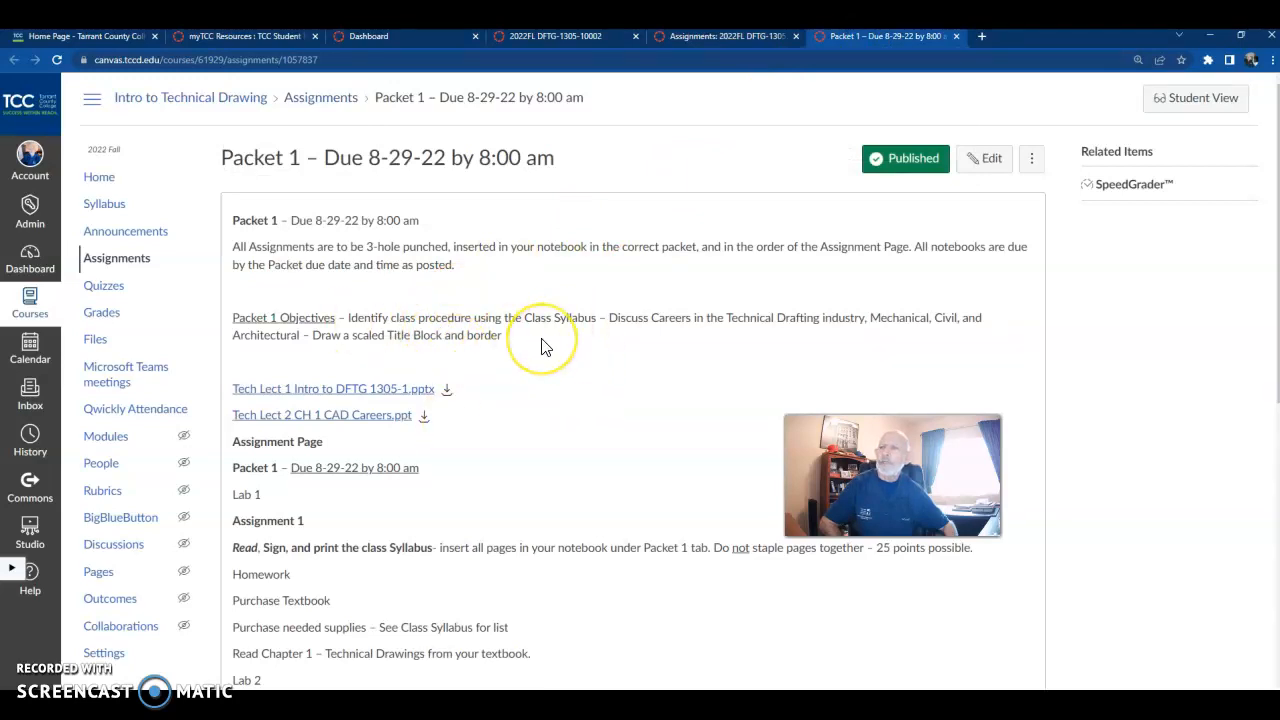
scroll(540, 346, down, 1)
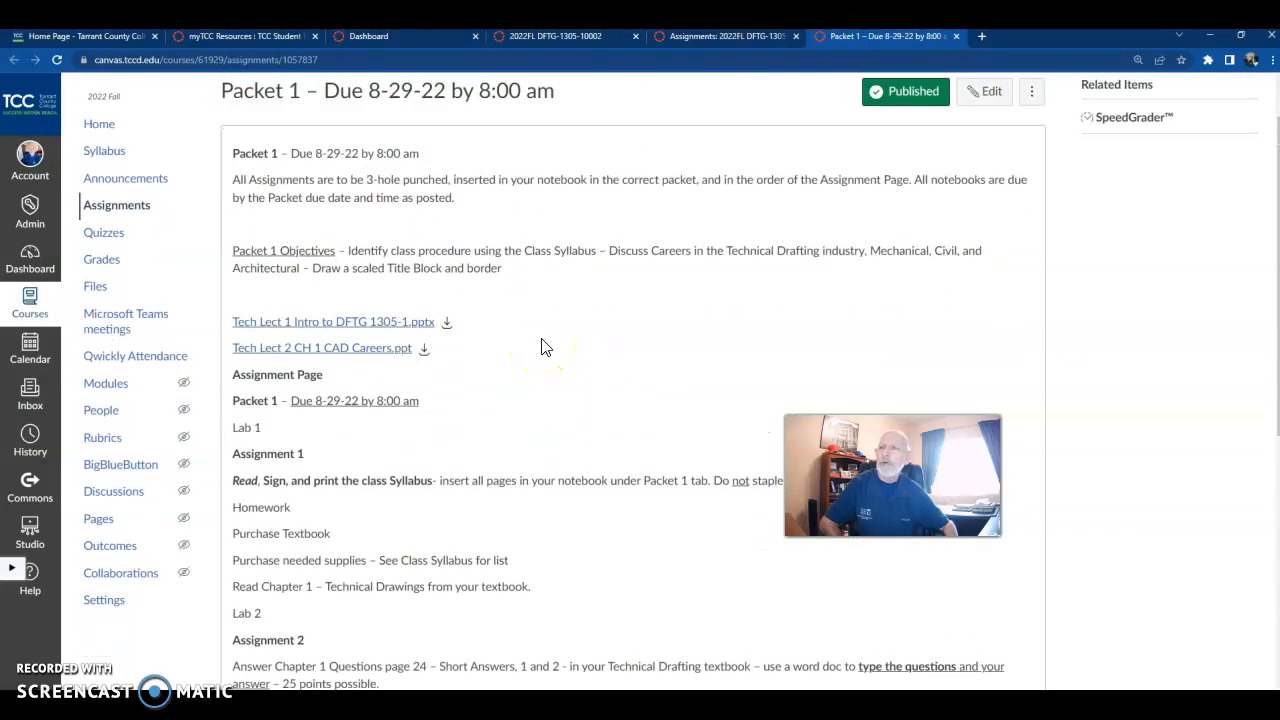
drag(893, 476, 1069, 317)
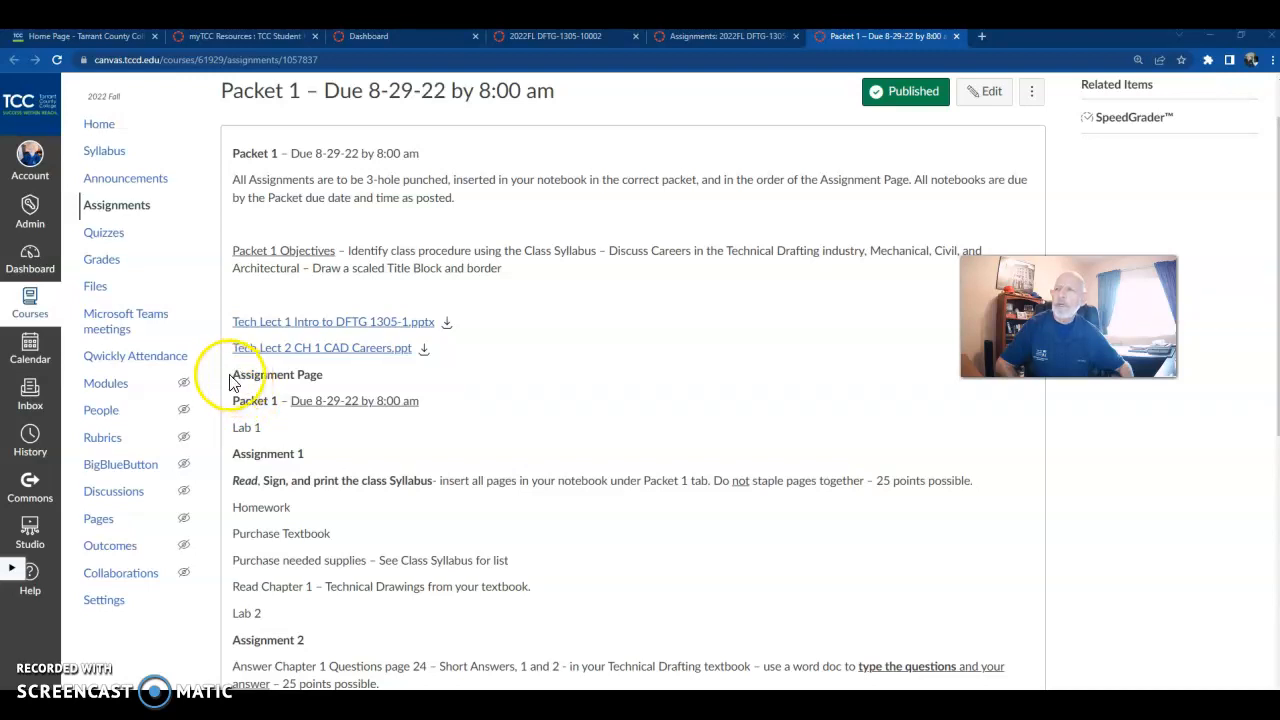
drag(234, 374, 663, 651)
scroll(507, 652, down, 2)
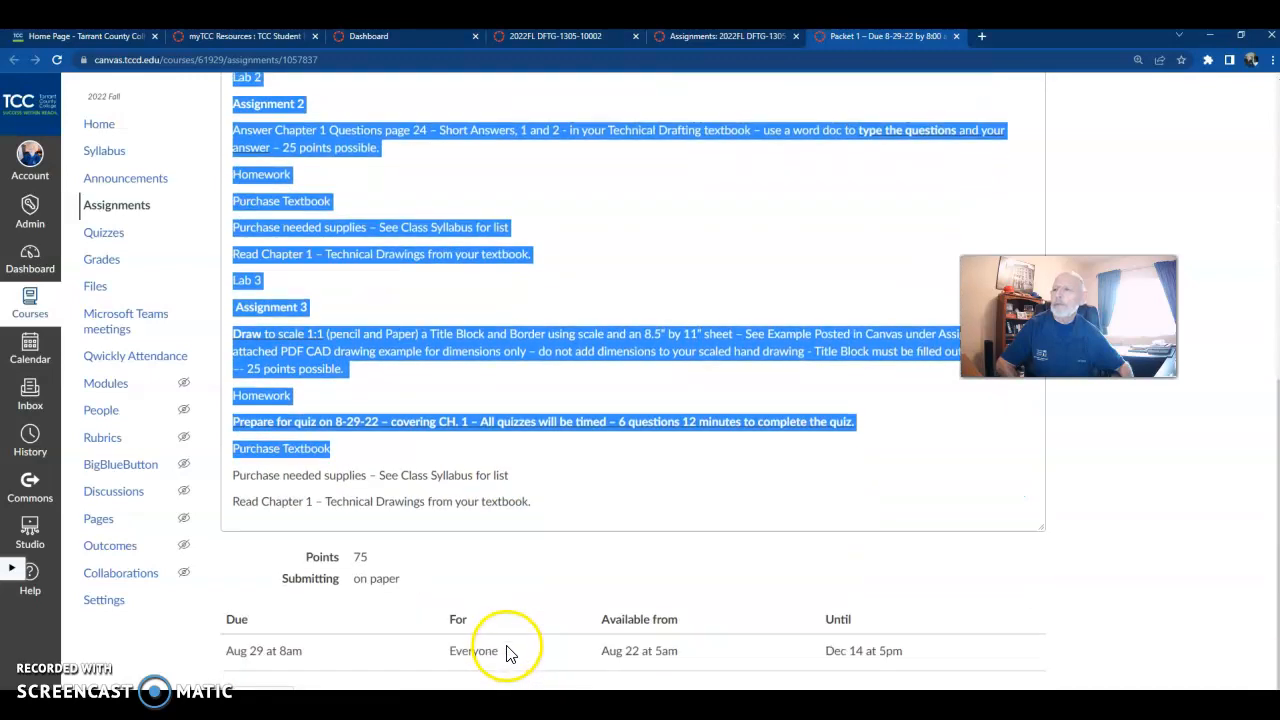
click(543, 507)
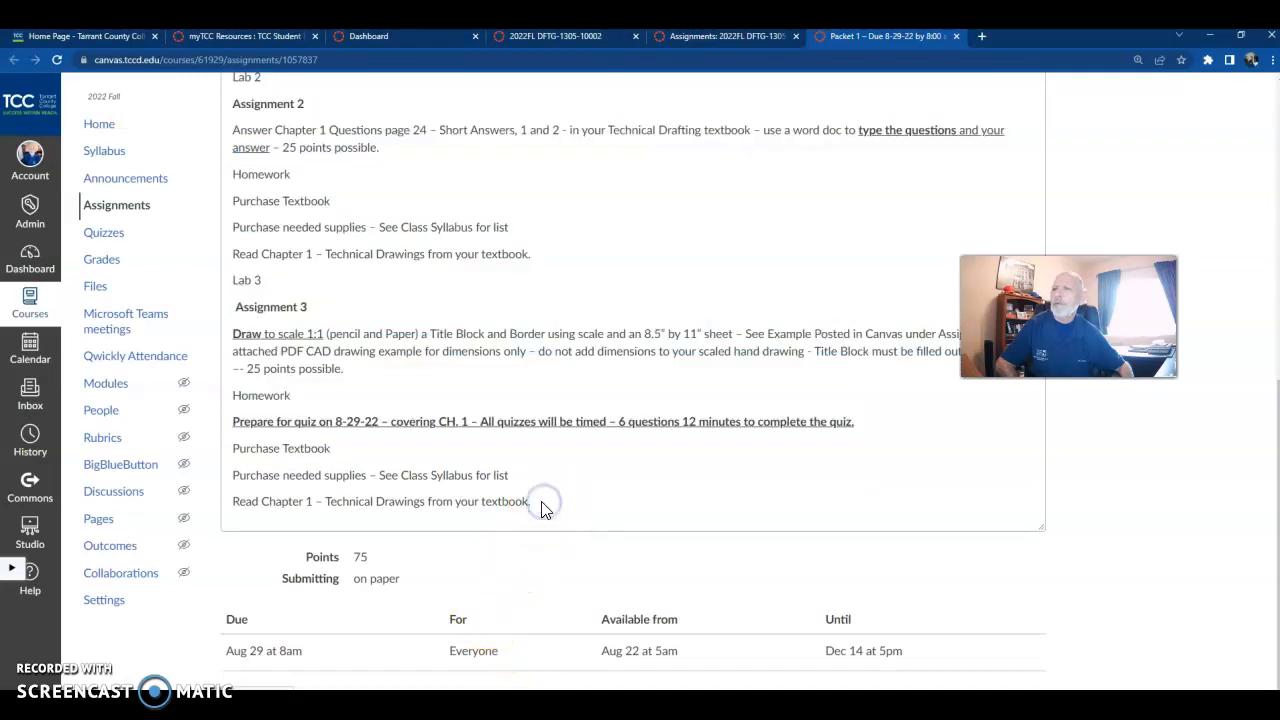
- Copy the assignment text from the "Assignment Page" heading through the final "Read Chapter 1 – Technical Drawings from your textbook." line
drag(533, 509, 231, 449)
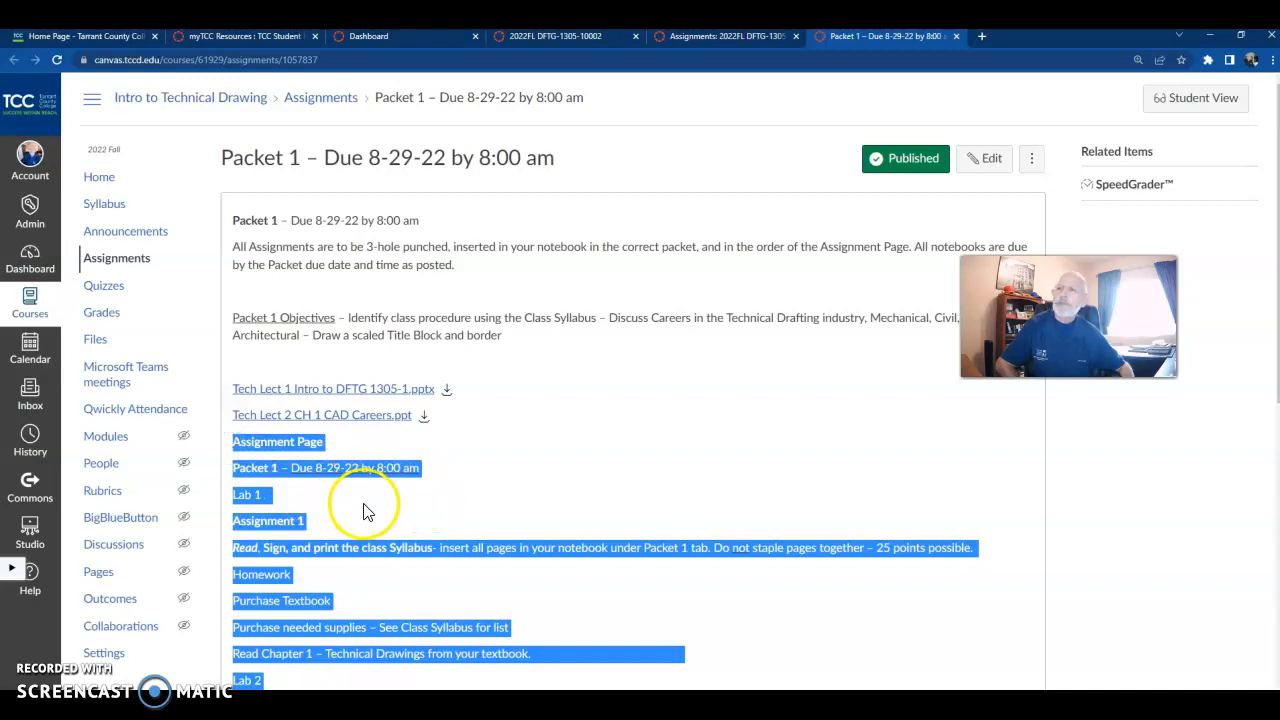
right_click(441, 510)
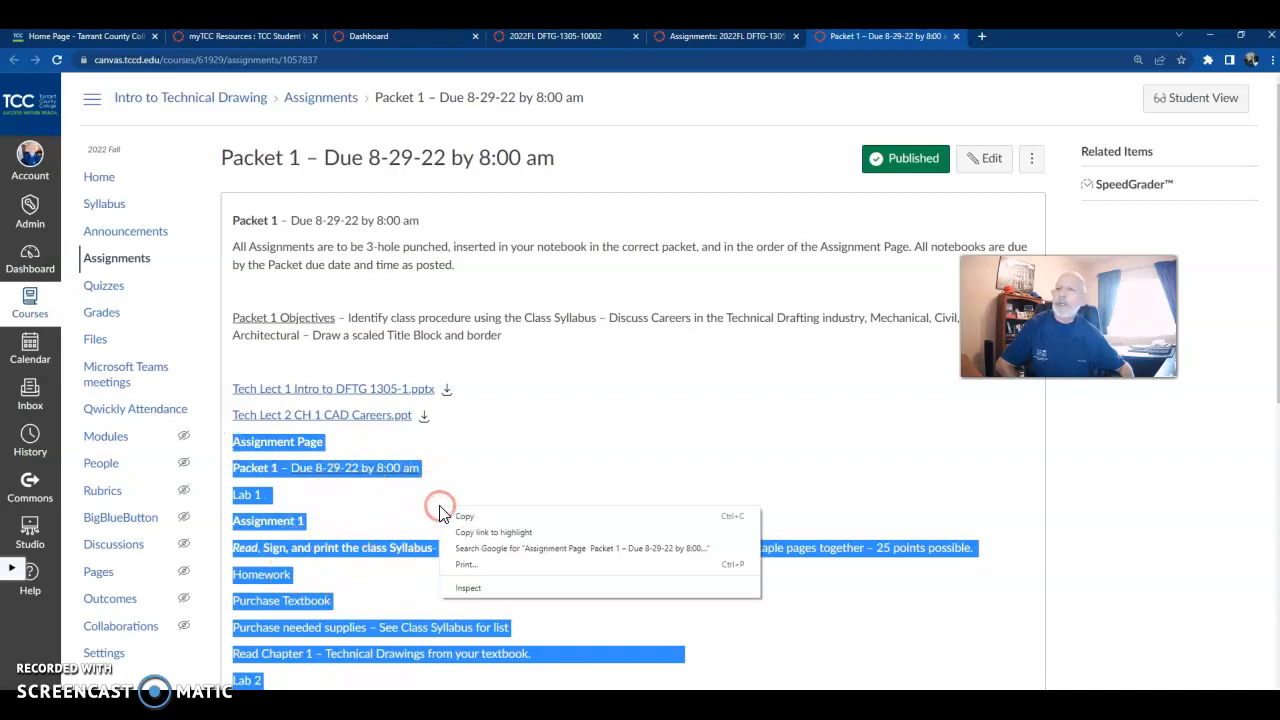
click(466, 520)
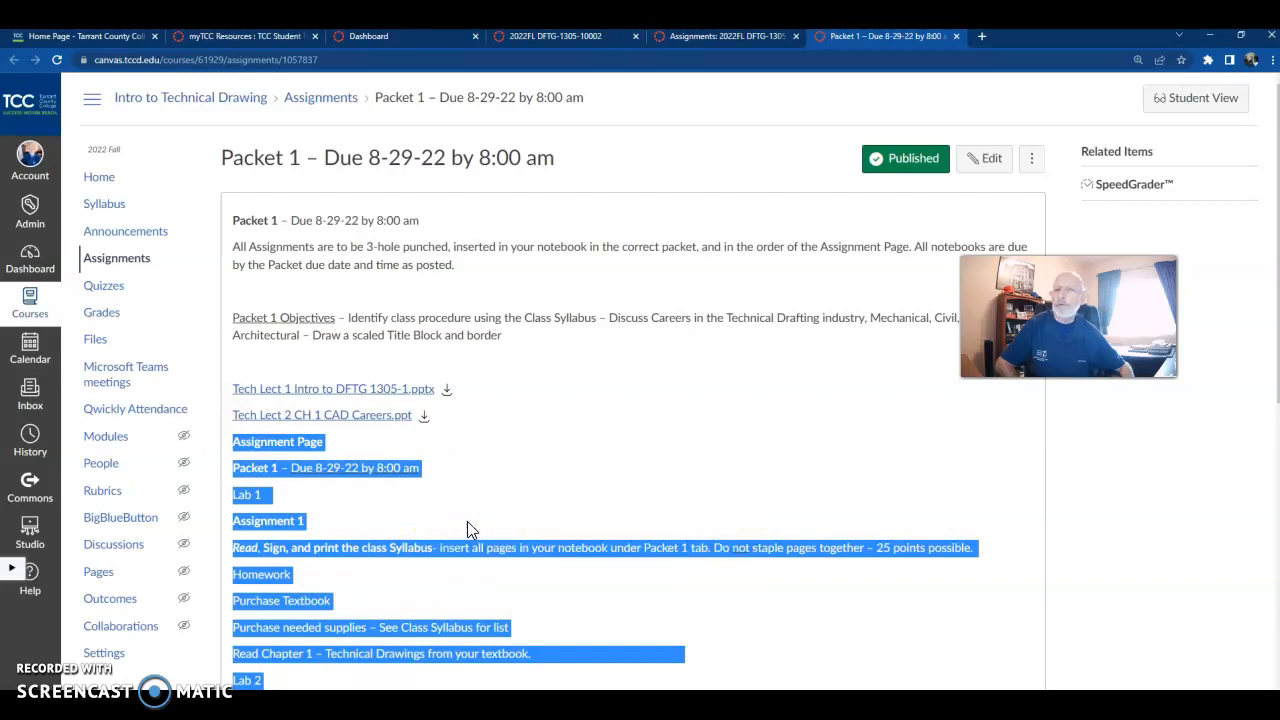
click(472, 521)
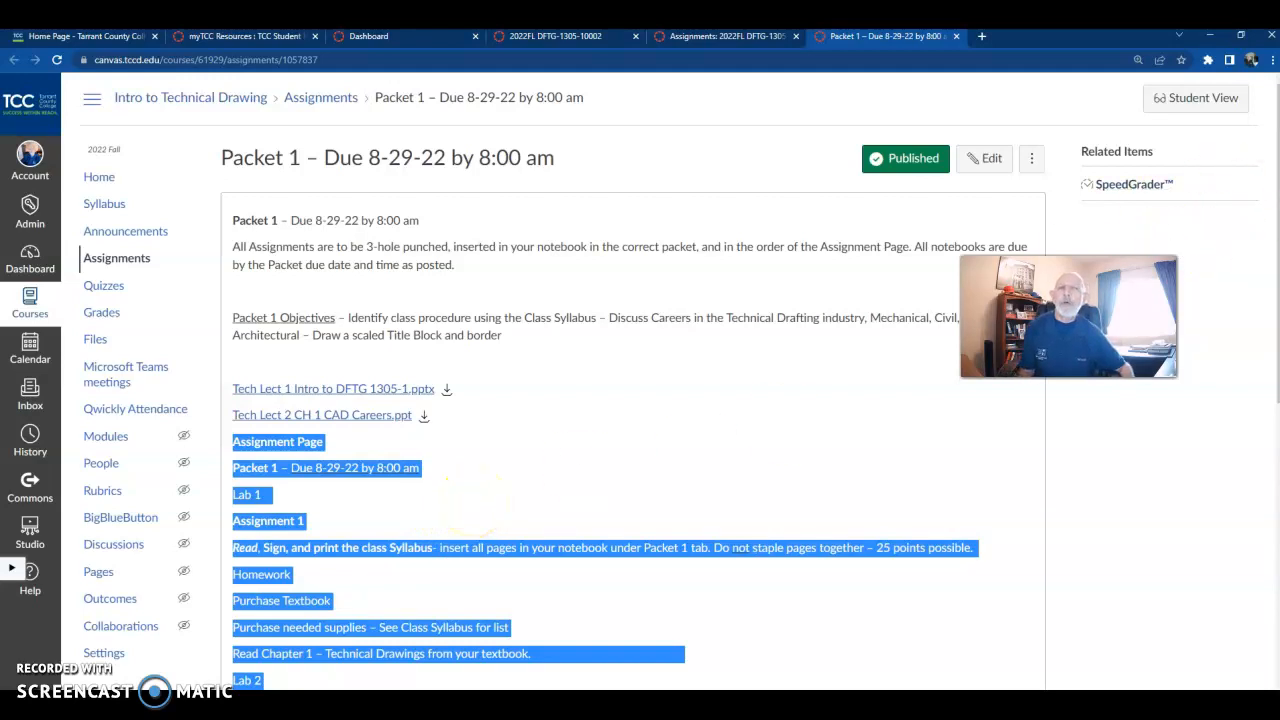
- Switch to the blank Word document and paste the copied assignment text with Keep Source Formatting
drag(1279, 240, 208, 98)
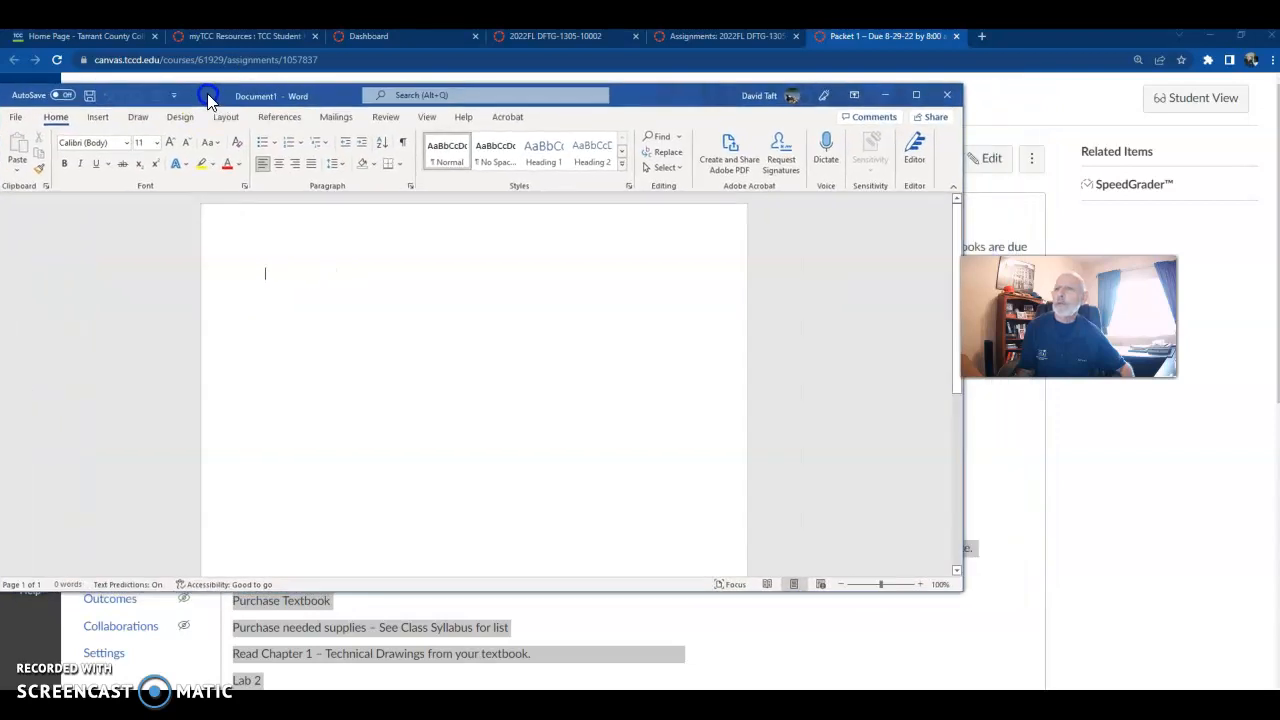
click(281, 275)
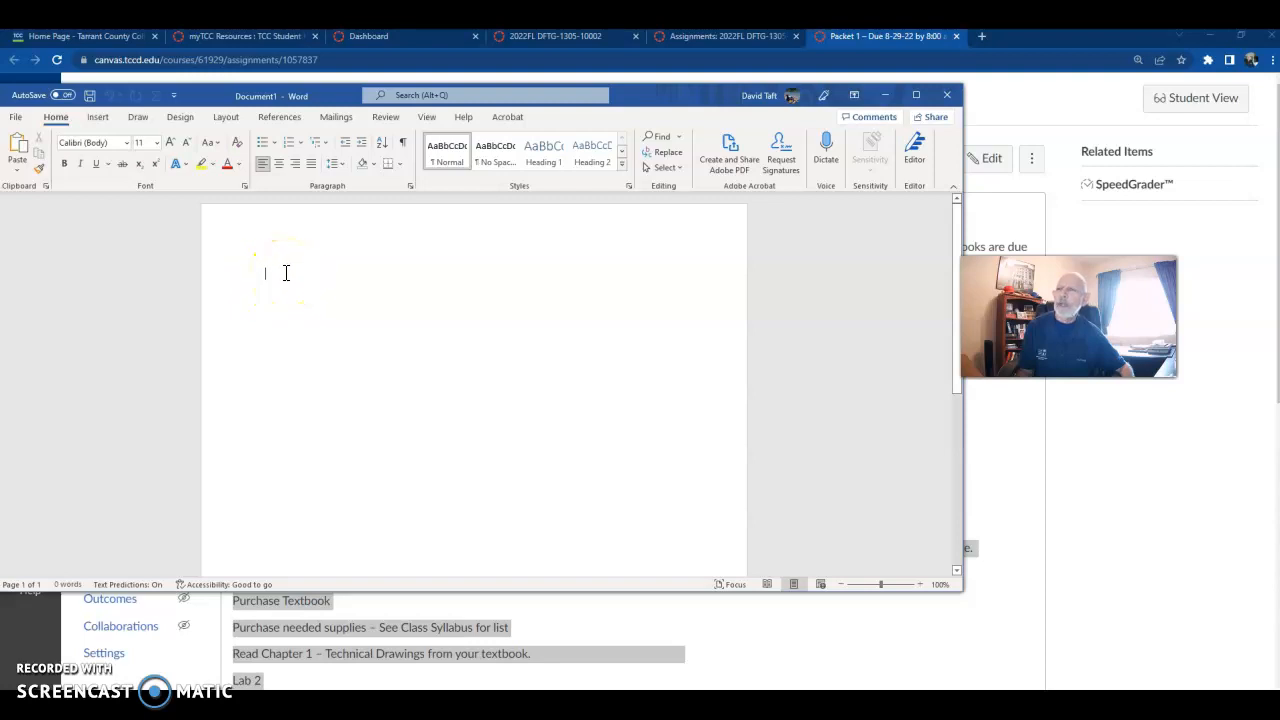
right_click(284, 272)
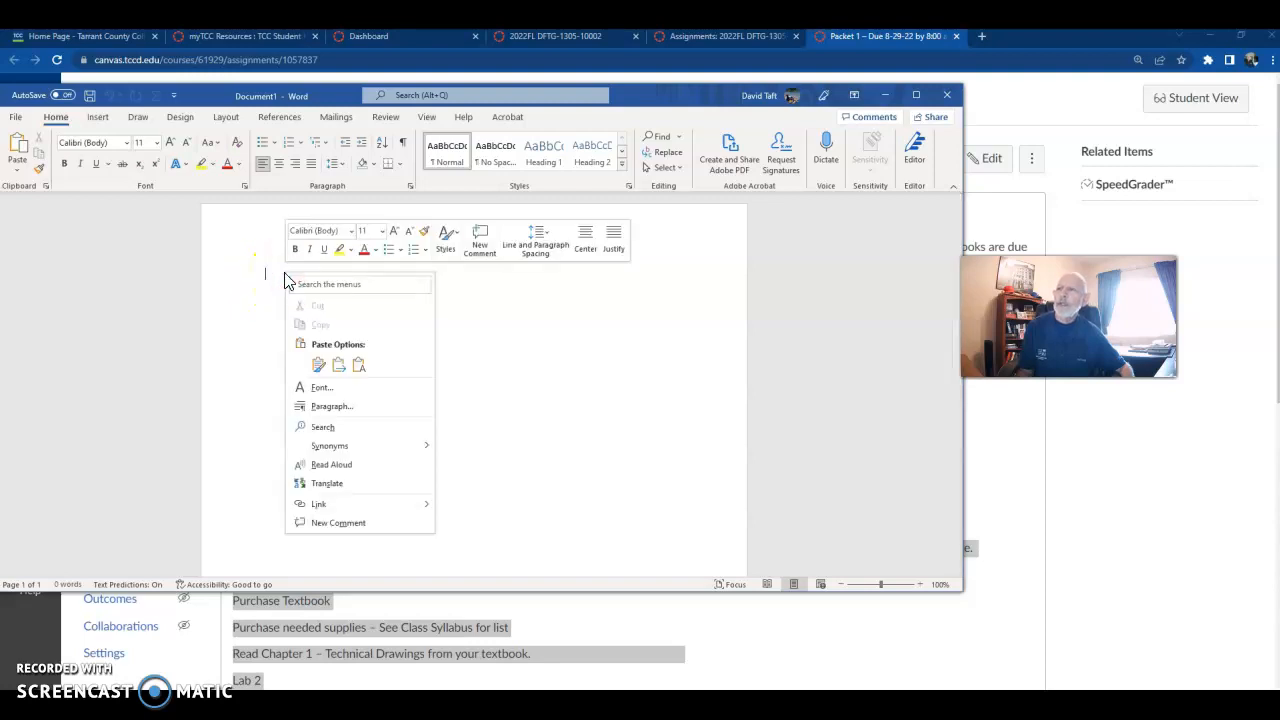
click(317, 365)
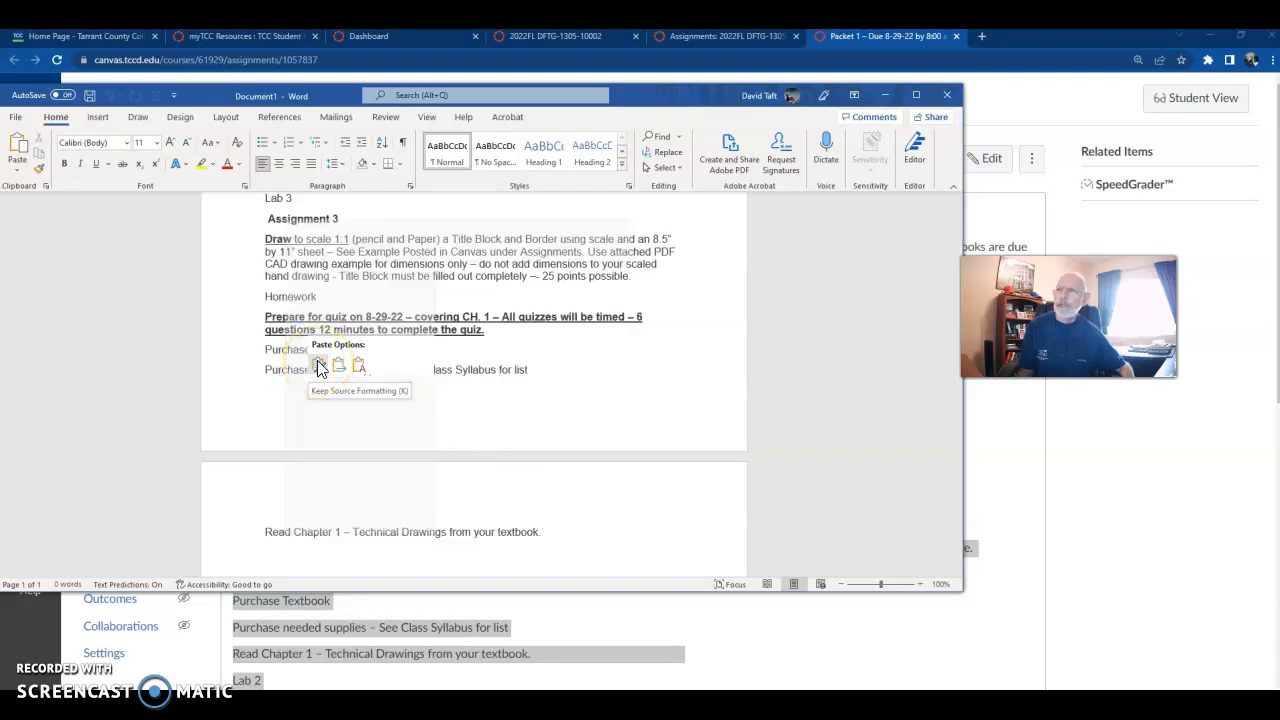
click(317, 366)
- Review the pasted assignment text and set the document's page orientation to Landscape
scroll(443, 393, down, 1)
scroll(443, 393, down, 2)
scroll(443, 393, up, 2)
scroll(441, 391, up, 2)
scroll(443, 393, up, 4)
scroll(443, 393, up, 3)
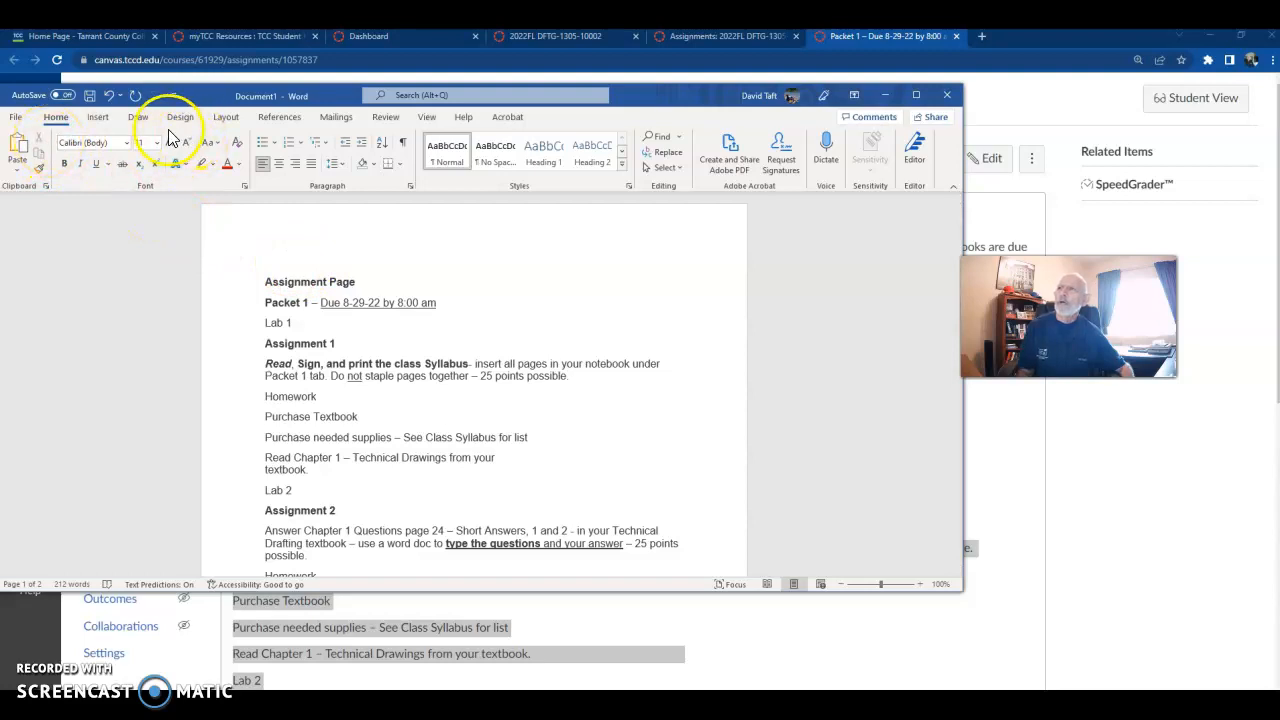
click(226, 119)
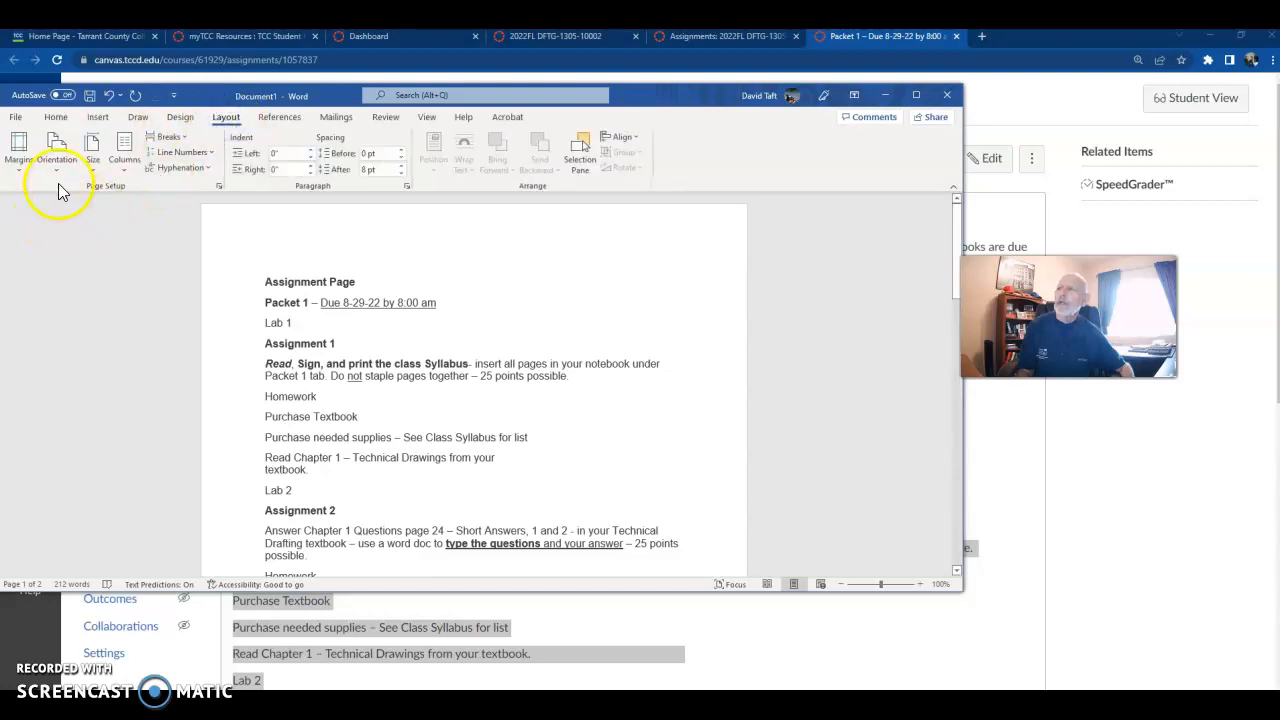
click(58, 172)
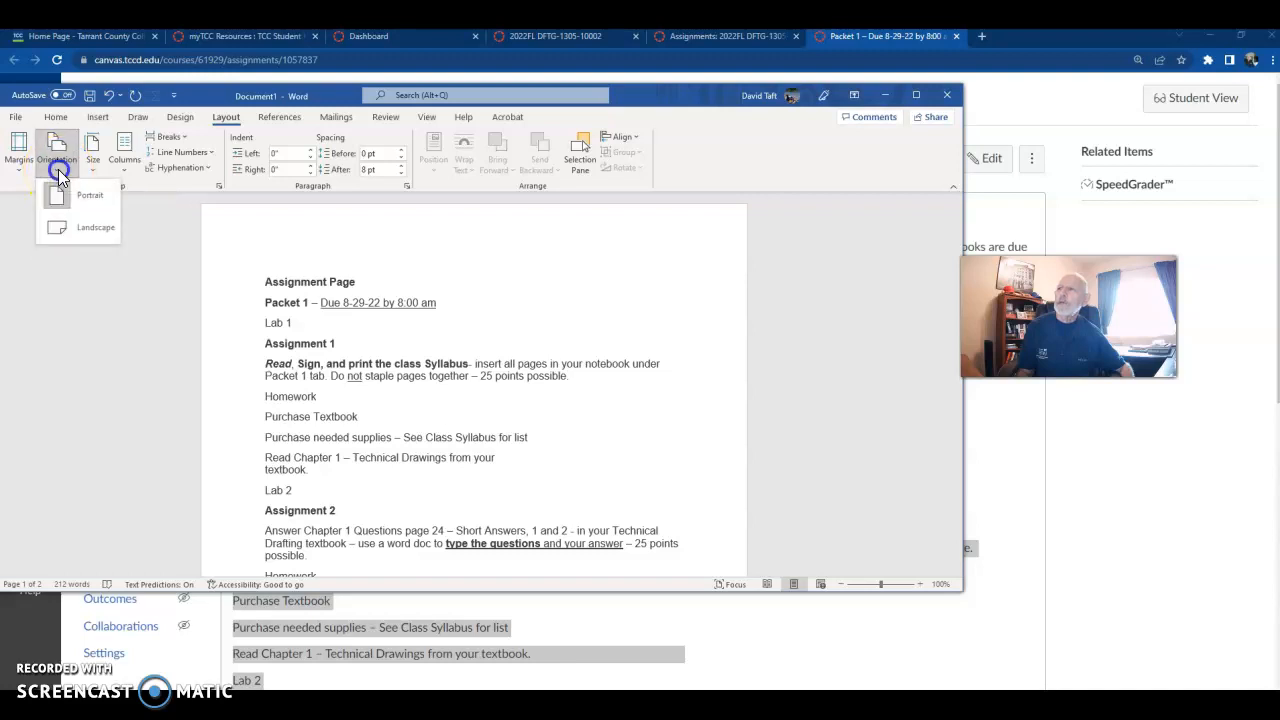
click(72, 228)
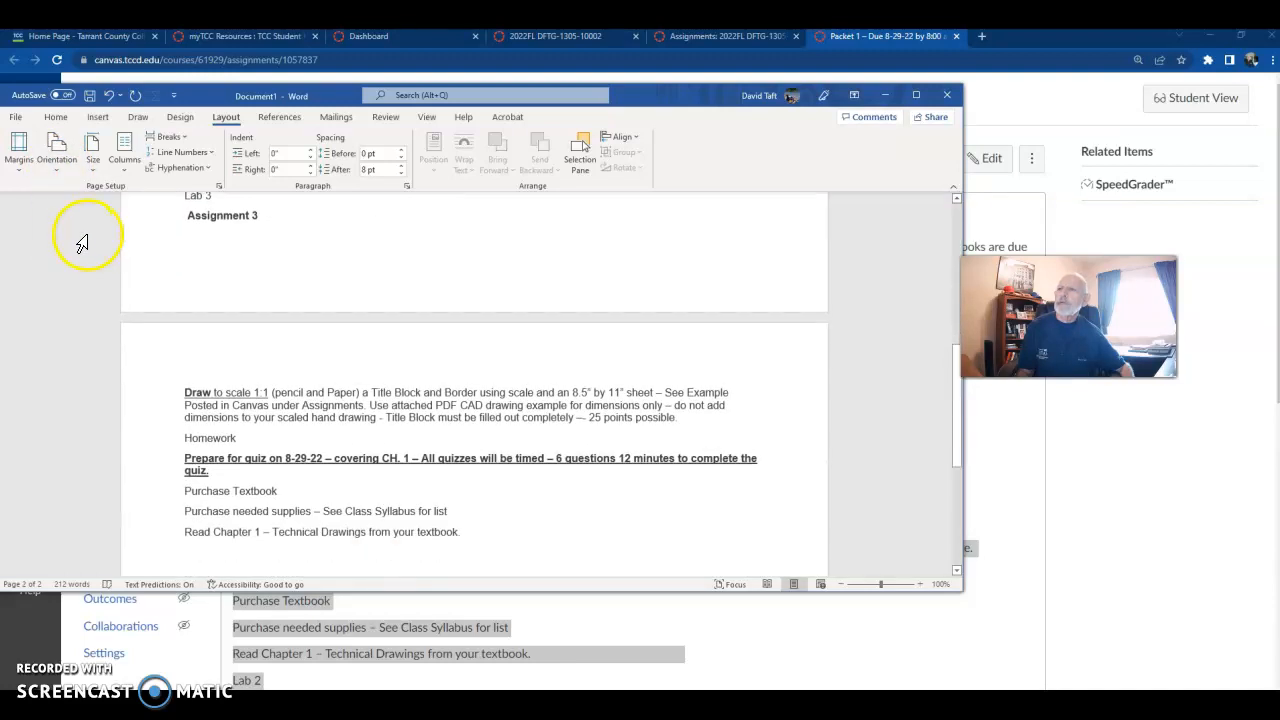
- Enable "Don't add space between paragraphs of the same style" for the Purchase Textbook line under Assignment 1
scroll(329, 420, down, 2)
scroll(331, 420, up, 5)
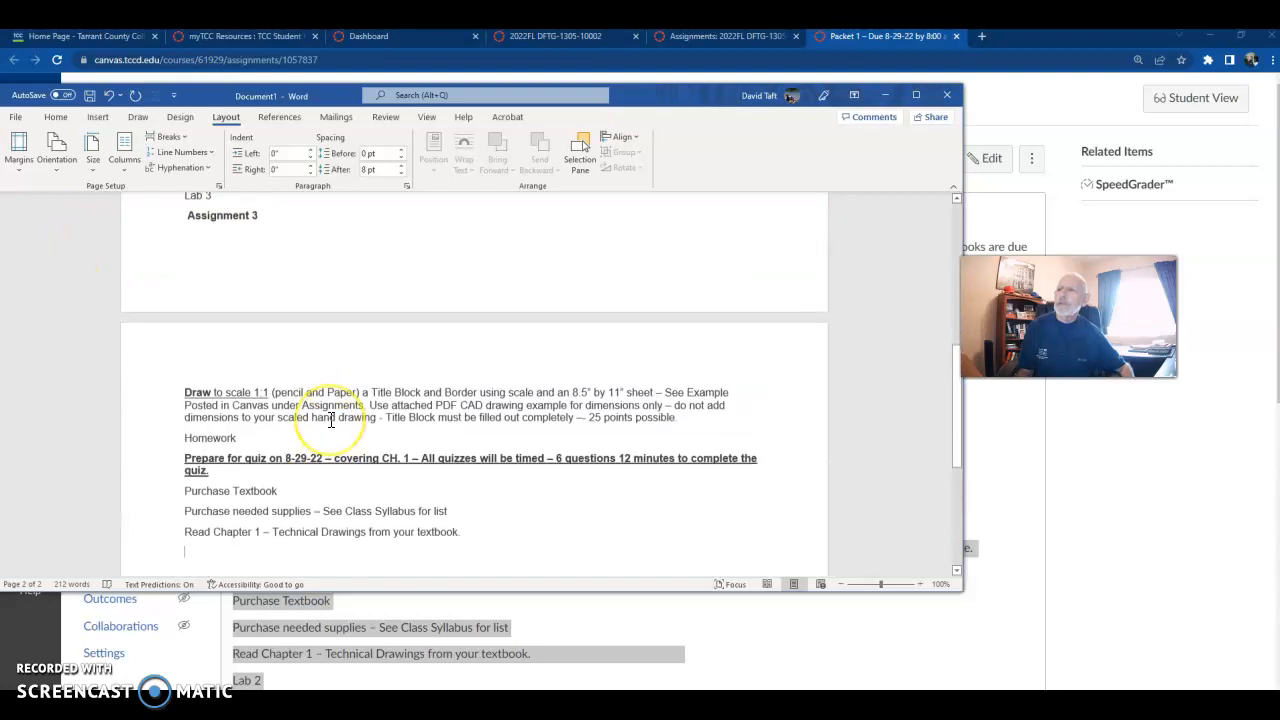
scroll(331, 420, up, 5)
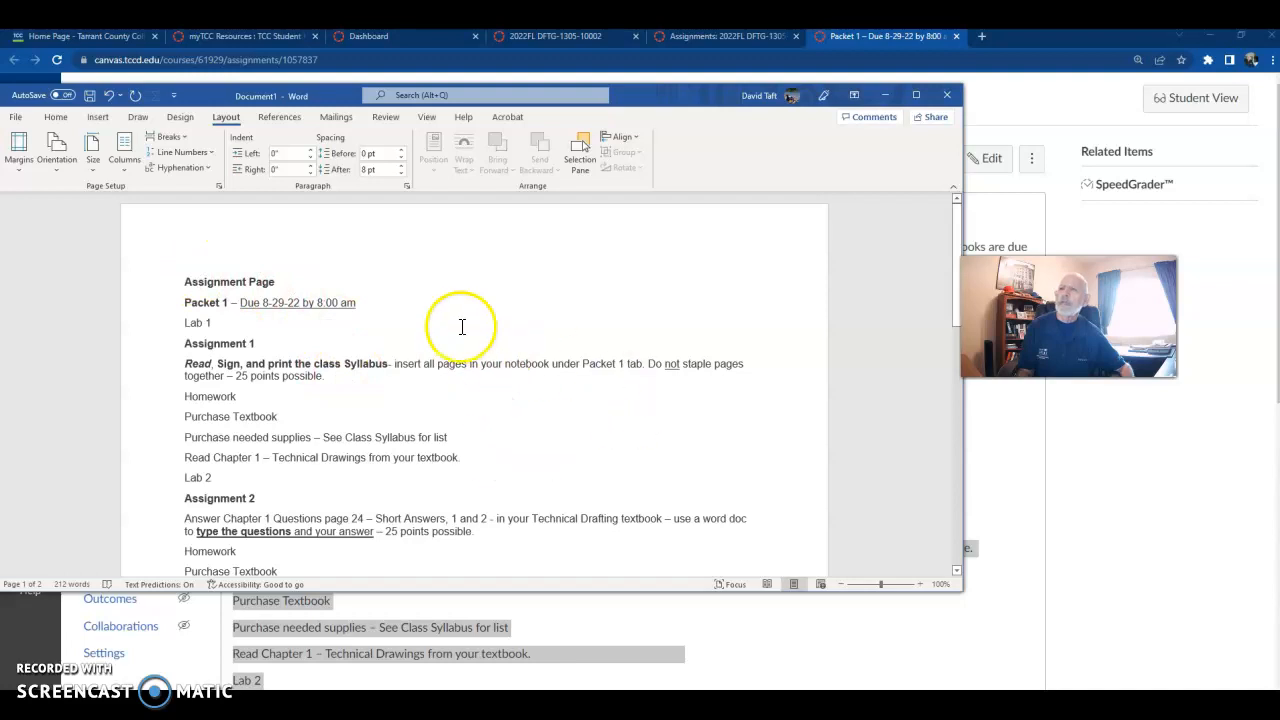
right_click(529, 413)
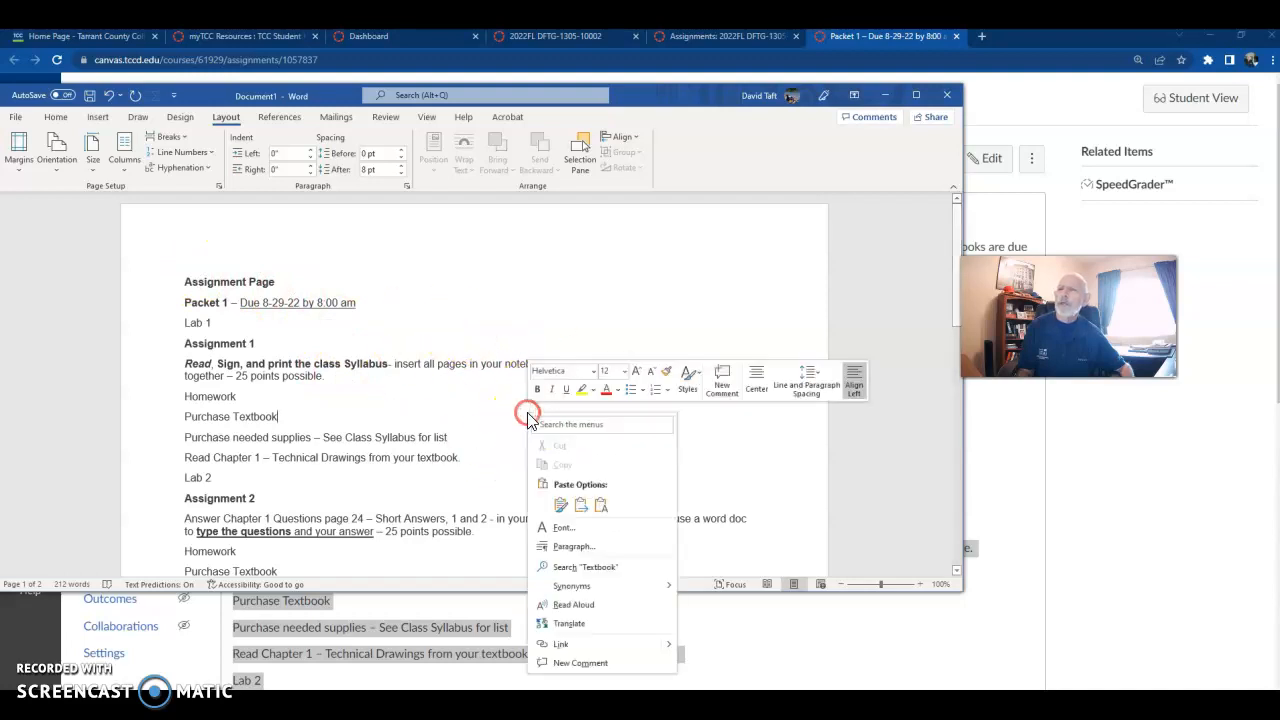
click(565, 547)
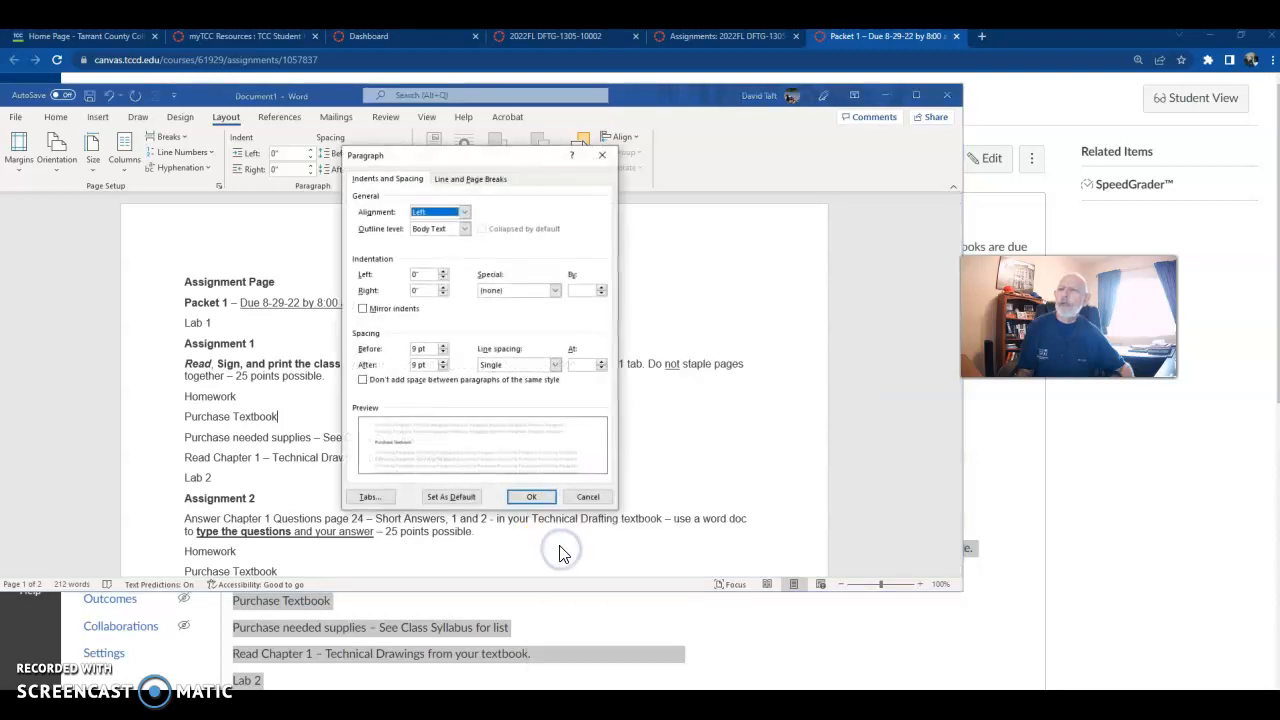
click(363, 381)
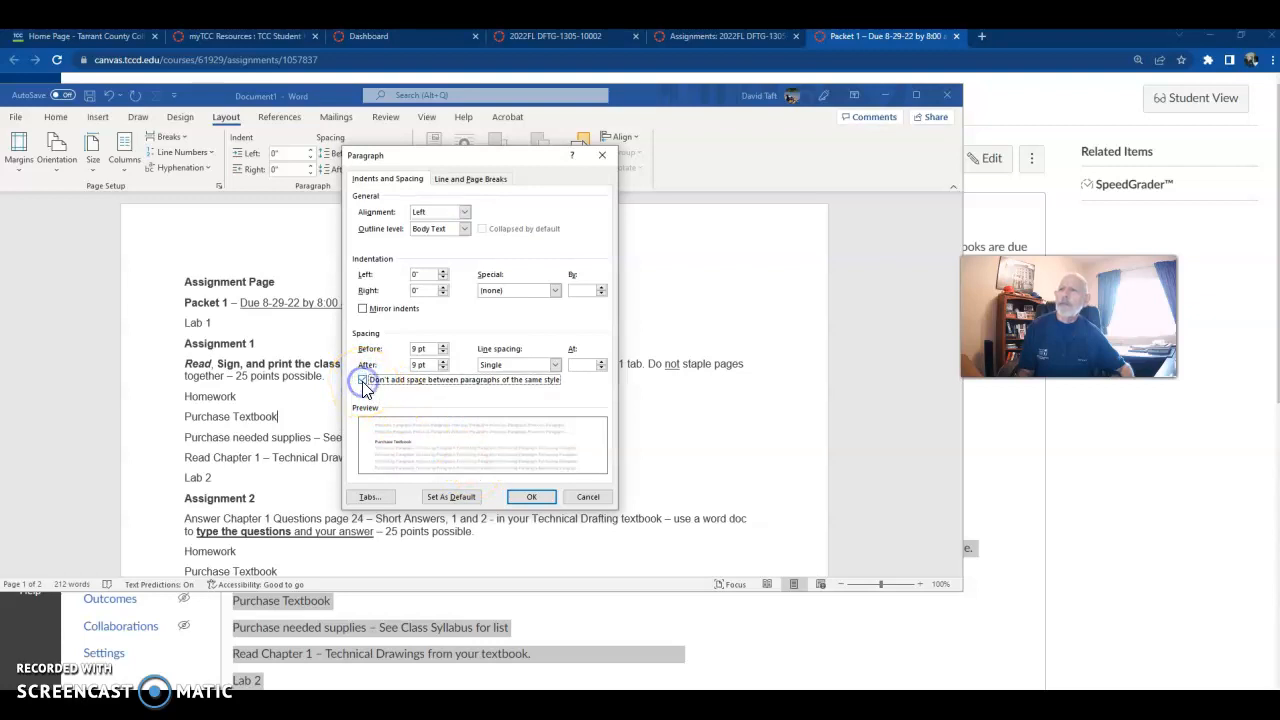
click(555, 365)
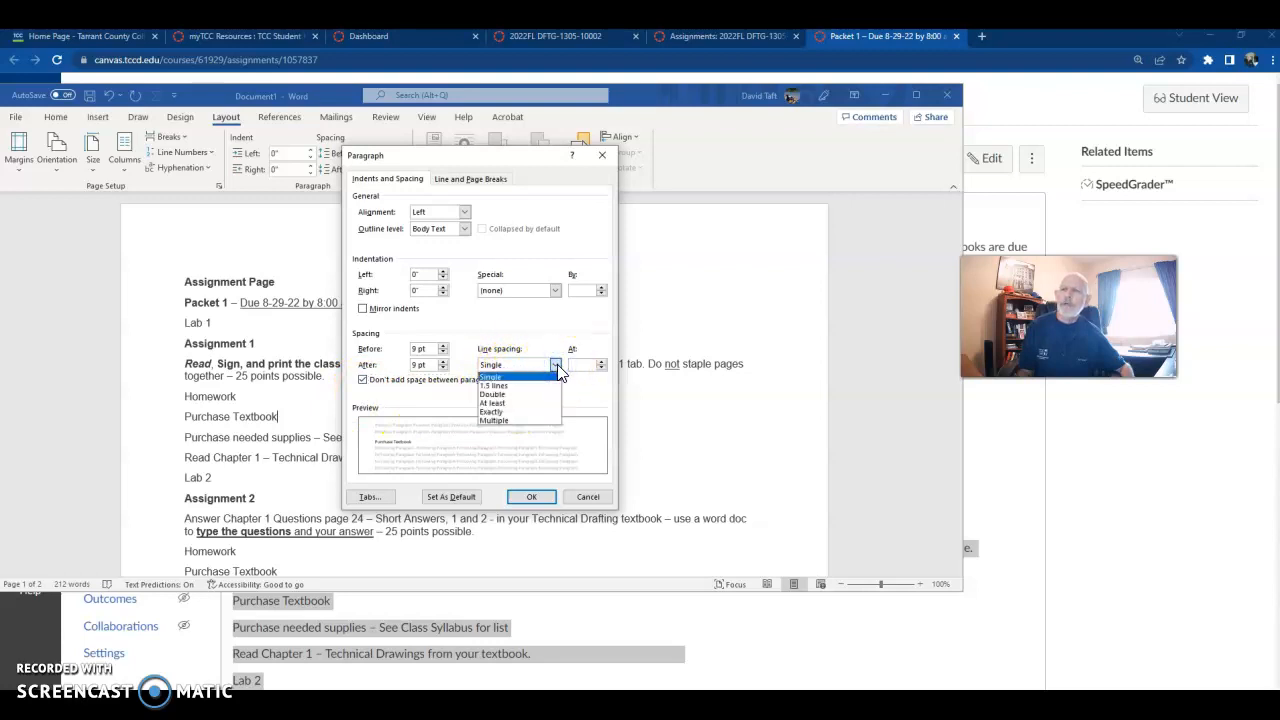
click(556, 366)
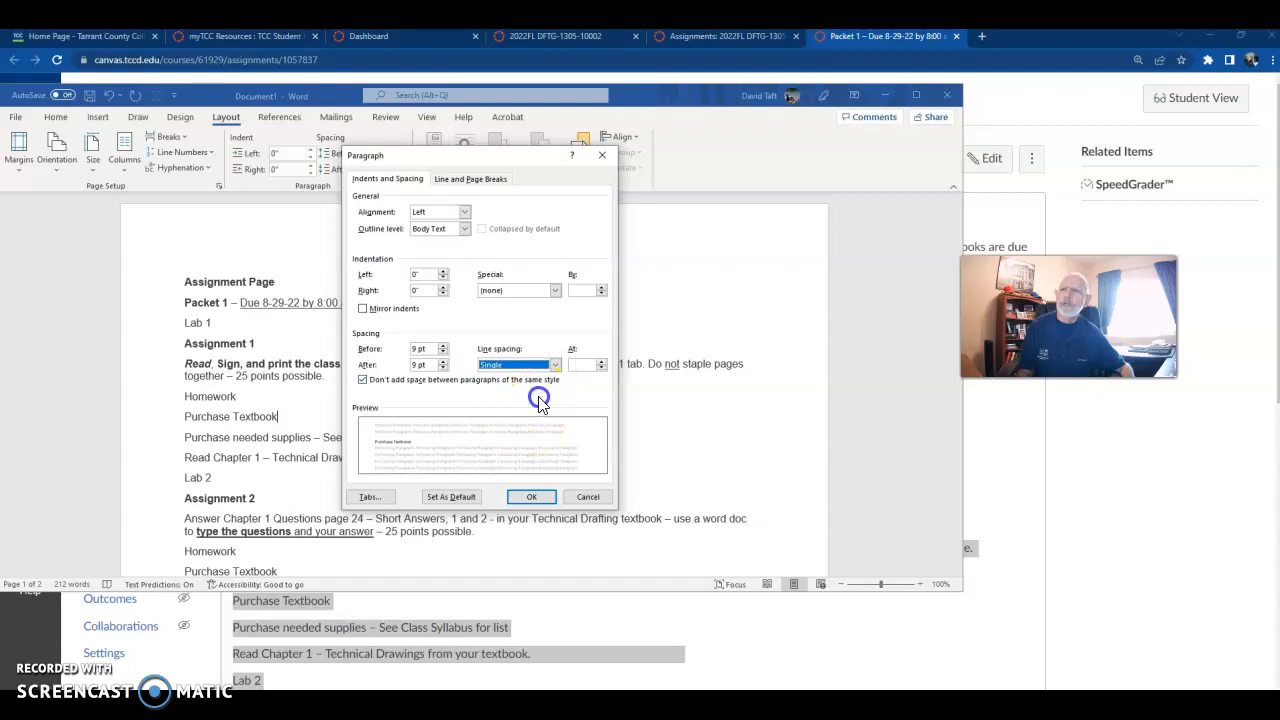
click(531, 497)
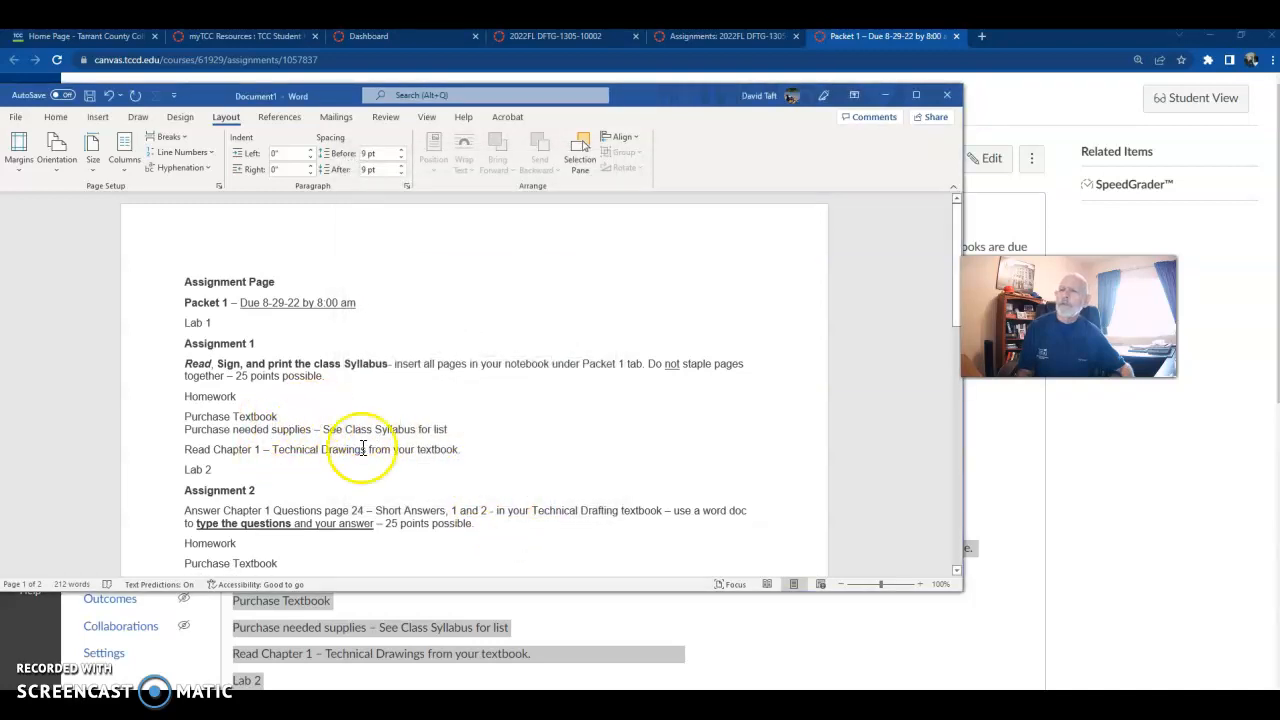
- Change the document's margins to the Narrow preset with 0.5" on all sides
scroll(406, 449, down, 6)
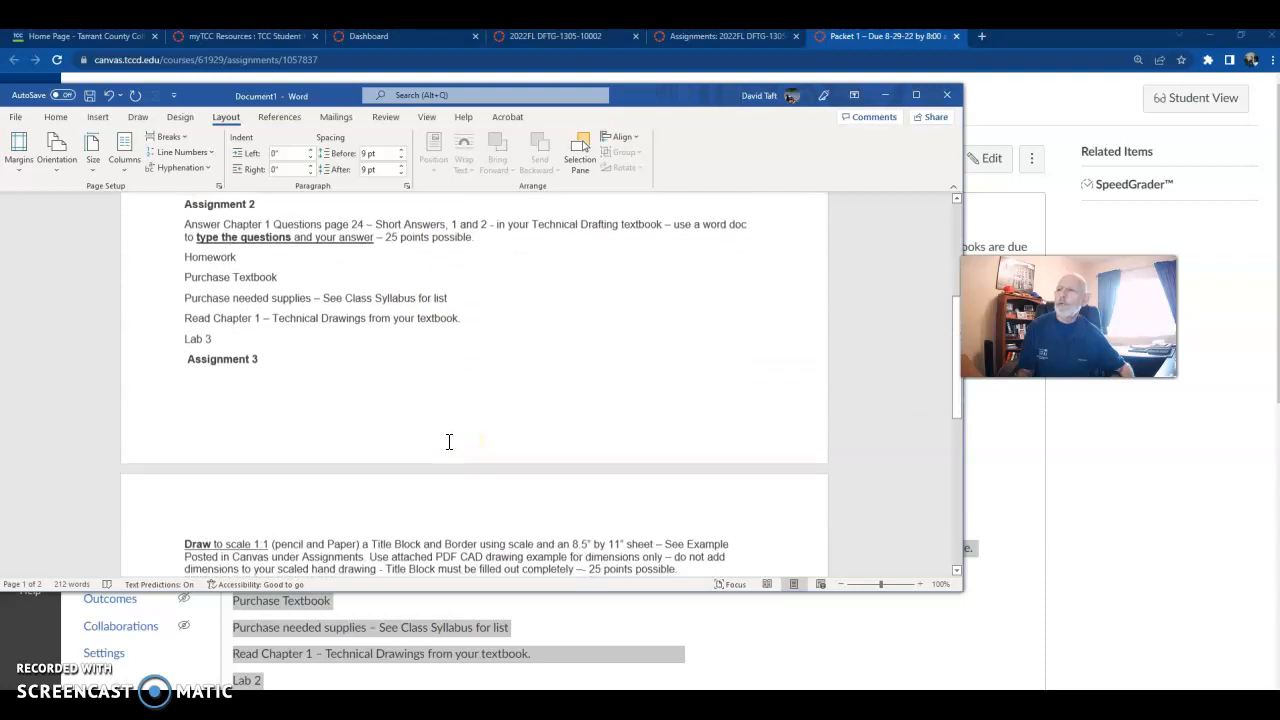
scroll(449, 443, down, 4)
scroll(449, 442, up, 7)
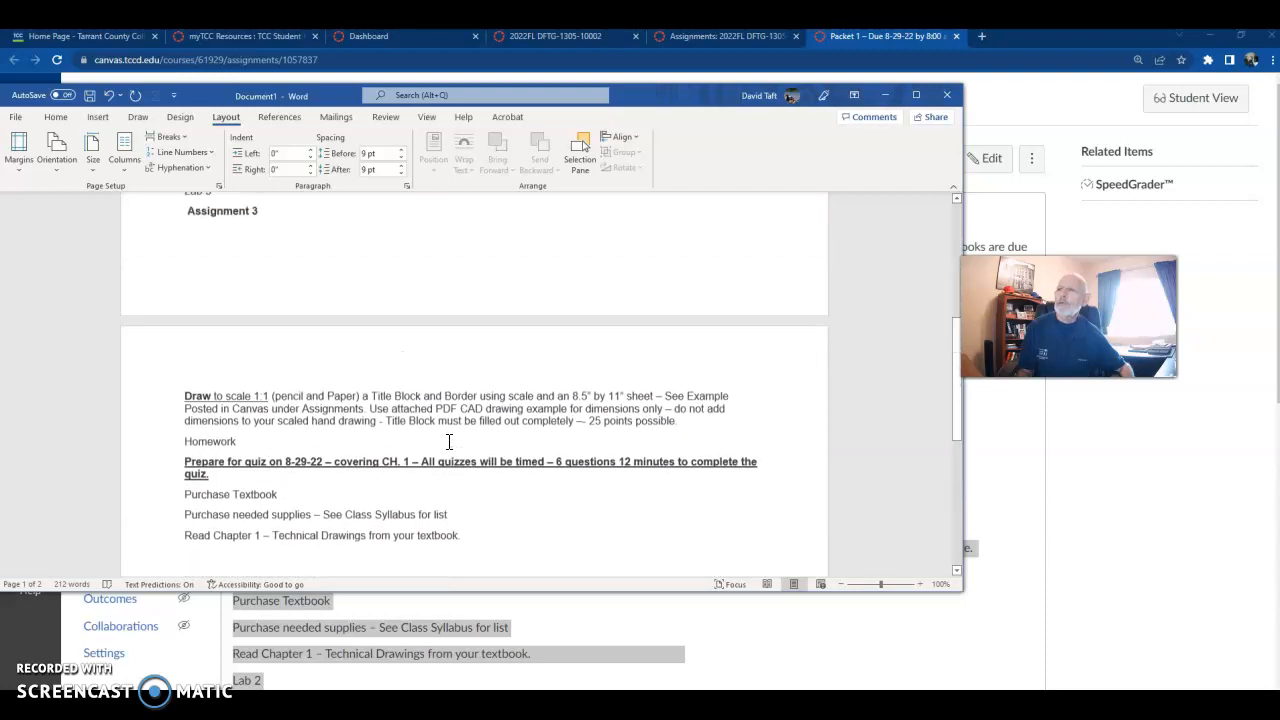
scroll(449, 442, up, 5)
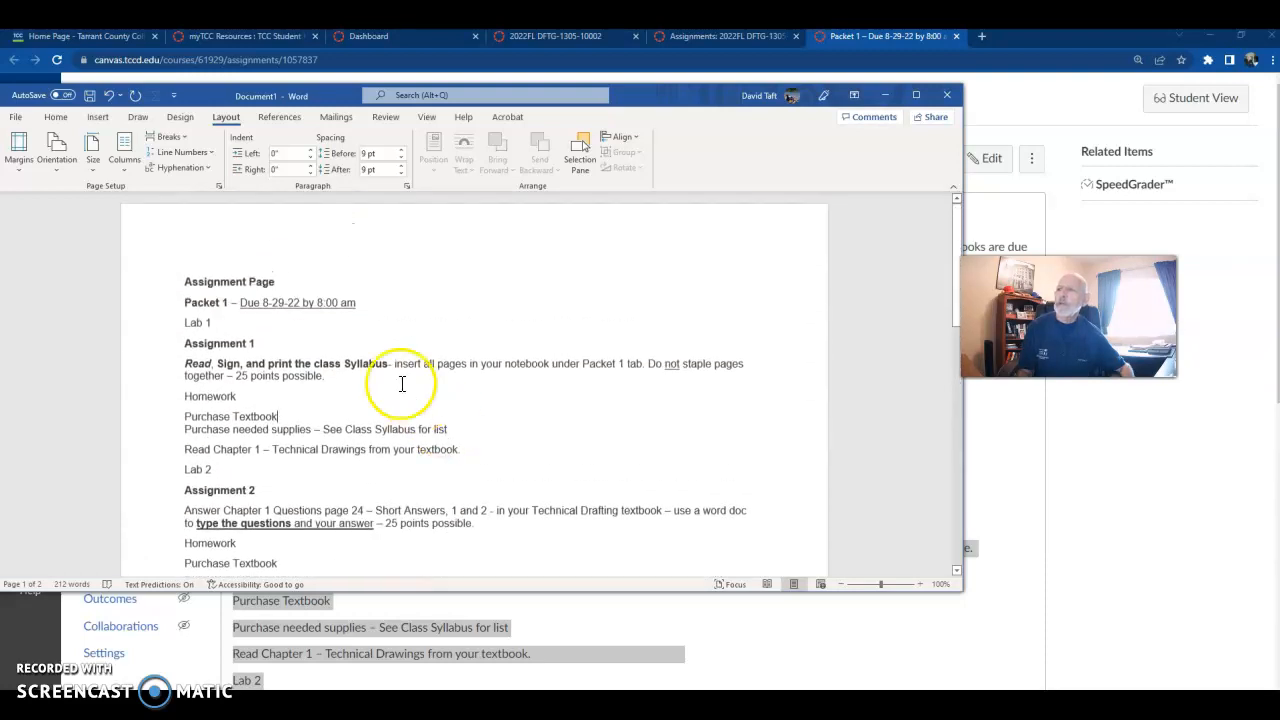
click(20, 172)
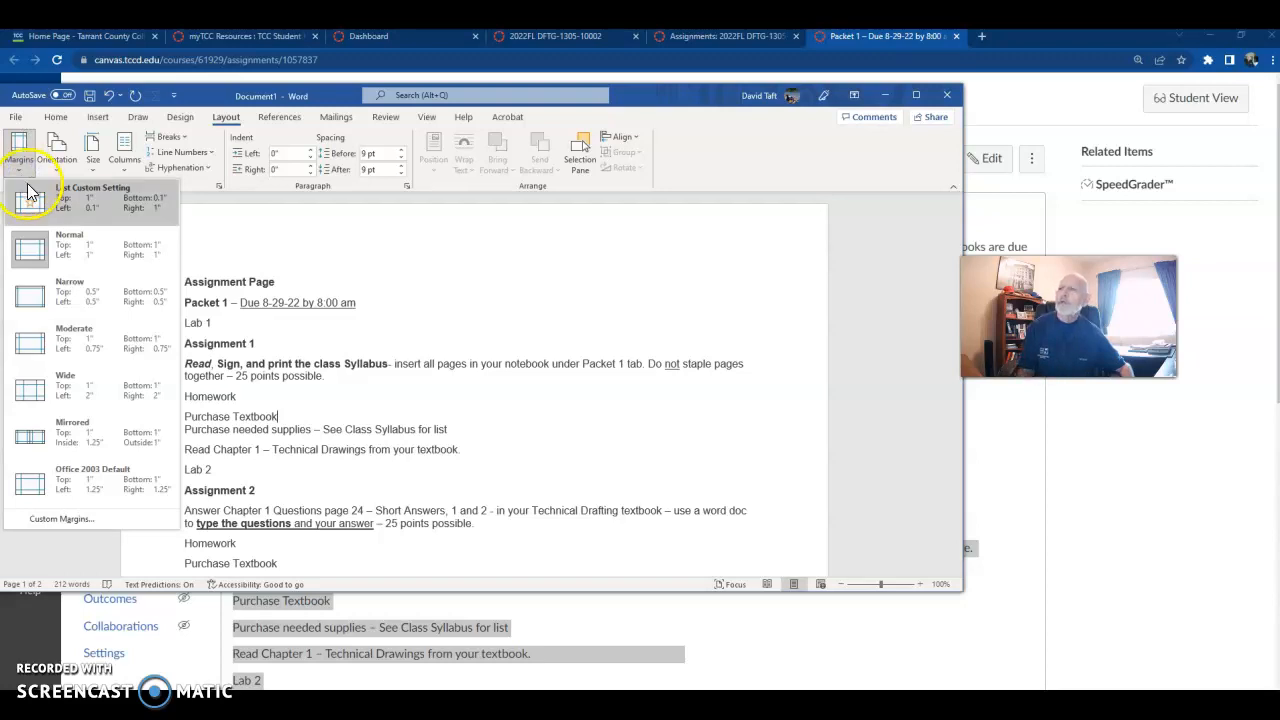
click(27, 300)
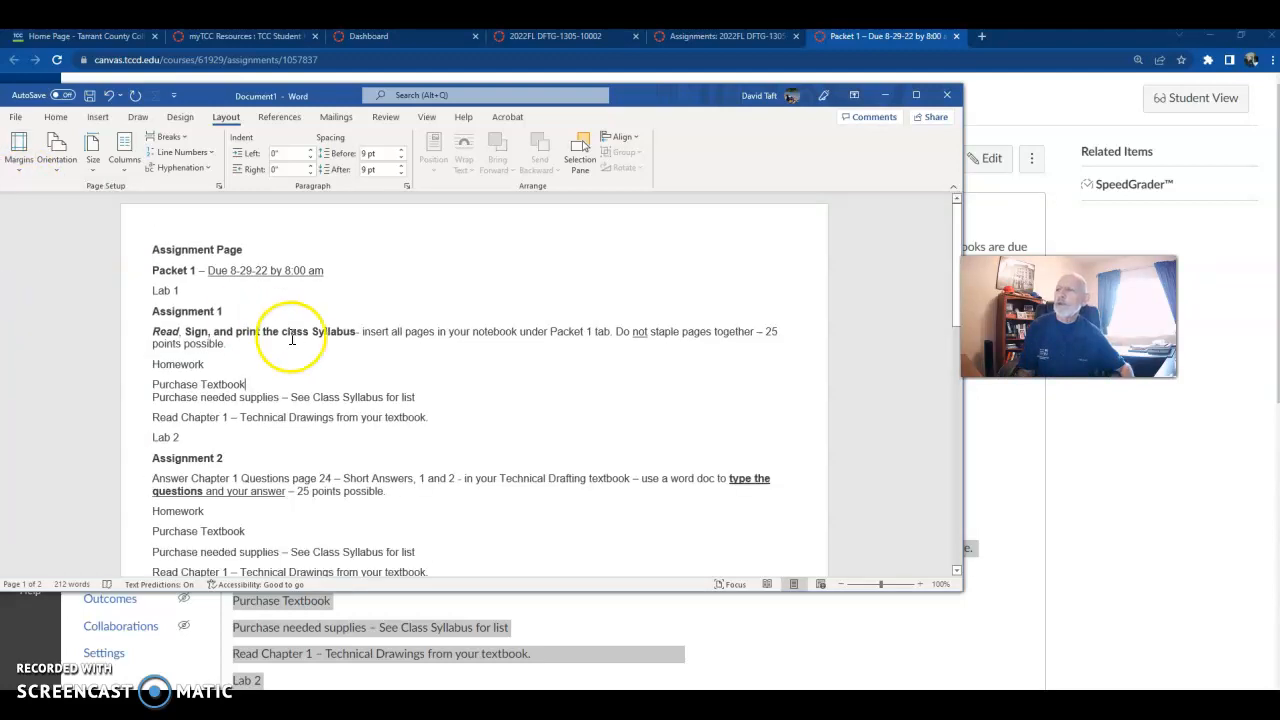
- Examine how the assignment text fits and where it breaks across the pages with the narrow margins
scroll(351, 351, down, 2)
scroll(351, 351, down, 3)
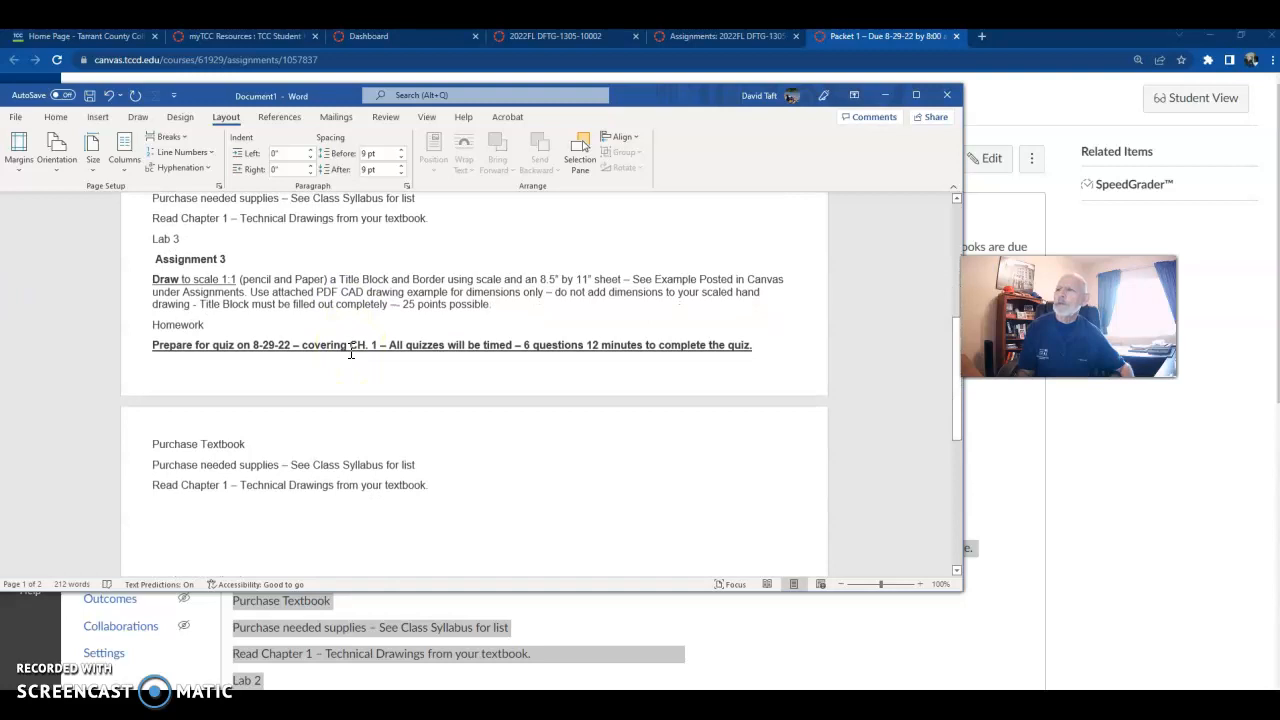
scroll(351, 351, up, 5)
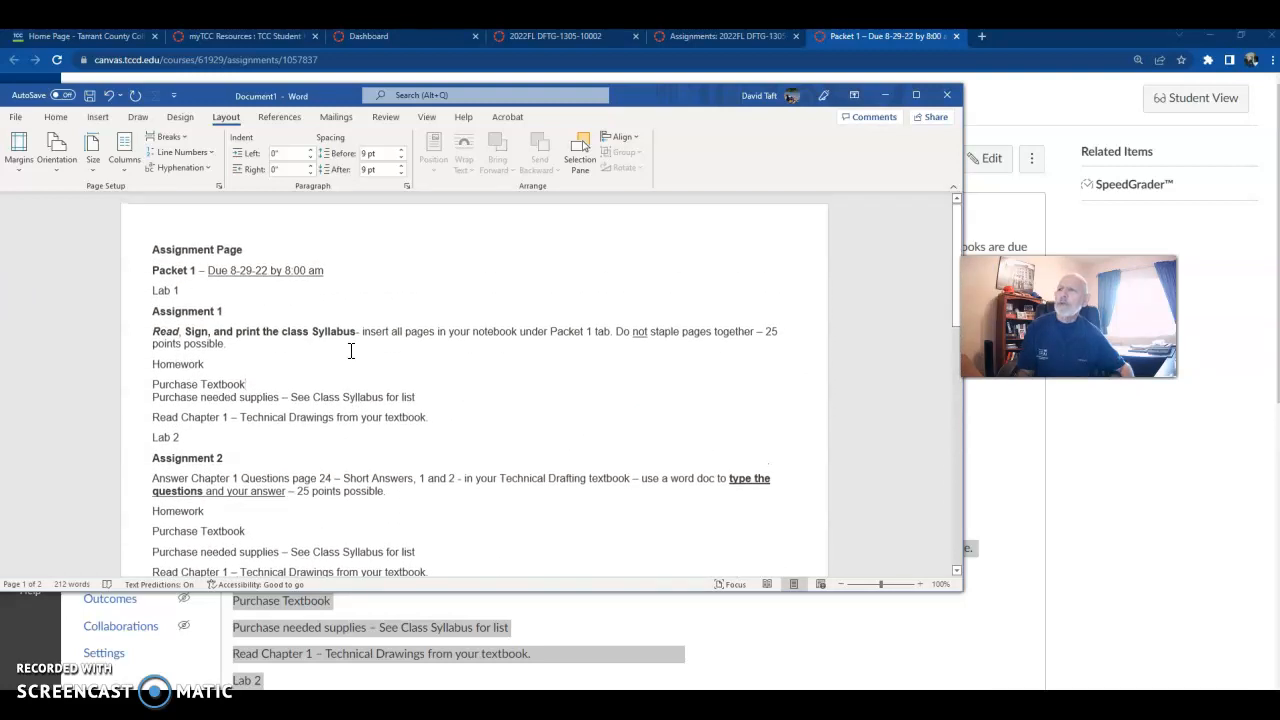
scroll(351, 351, down, 2)
scroll(351, 351, up, 2)
scroll(351, 351, down, 3)
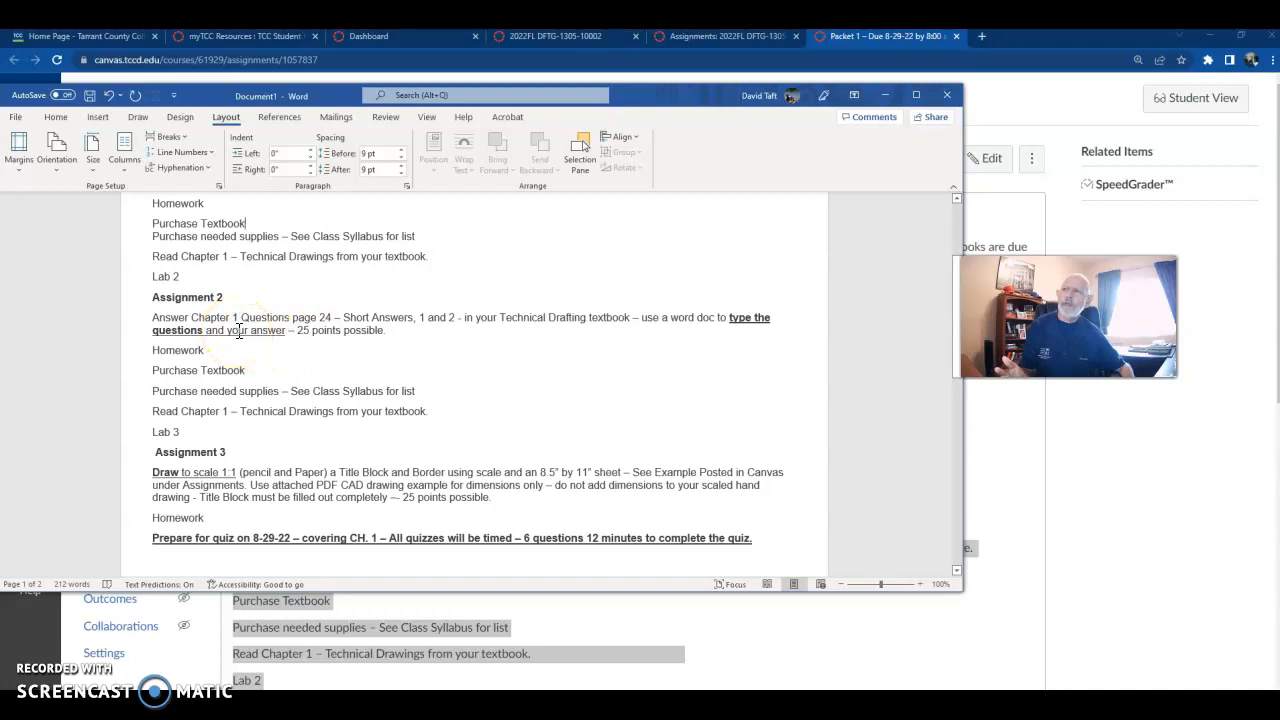
scroll(255, 333, up, 3)
scroll(263, 331, down, 6)
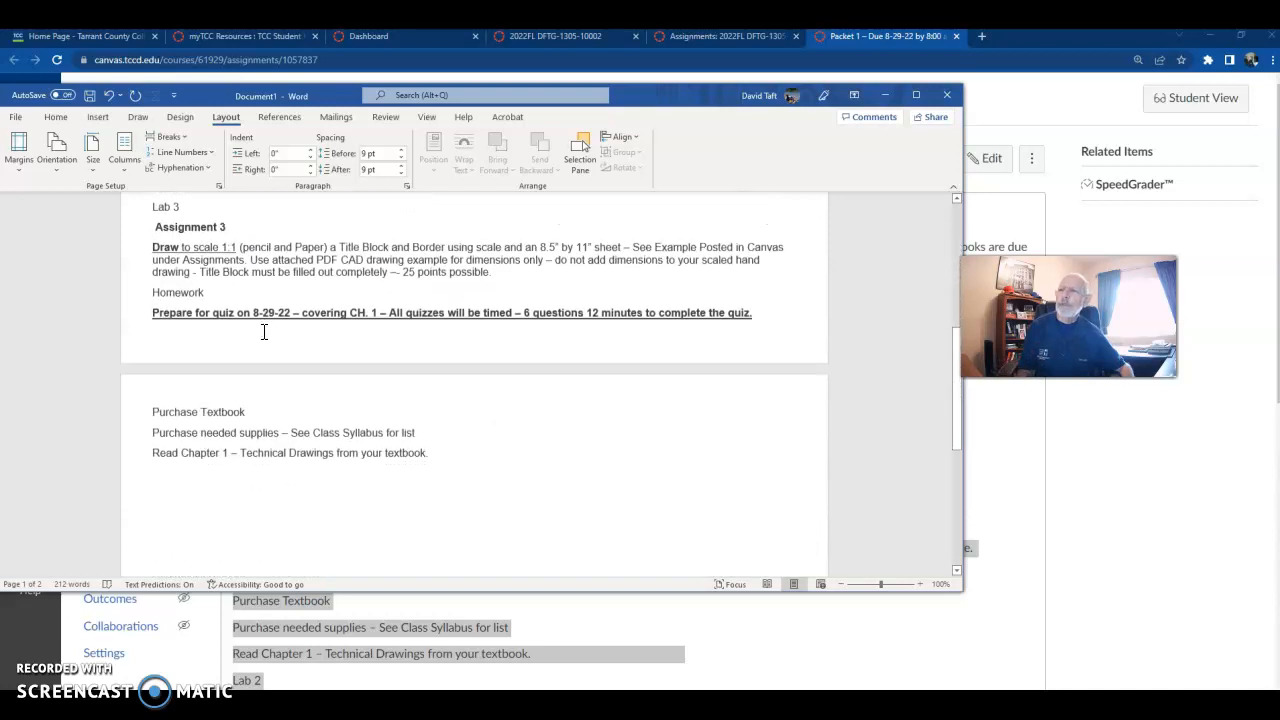
scroll(263, 331, down, 3)
scroll(175, 318, up, 2)
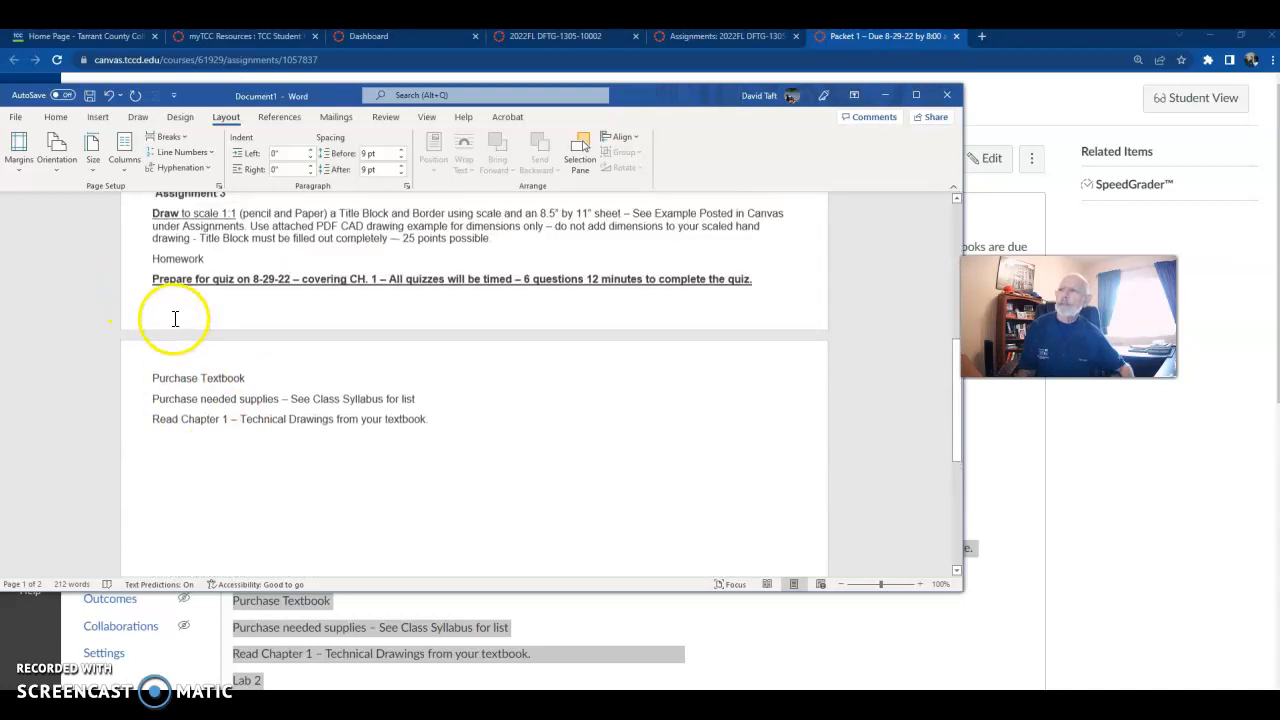
- Delete the Homework section under Assignment 3, from the "Homework" line through the last "Read Chapter 1 – Technical Drawings from your textbook." line
scroll(176, 318, up, 1)
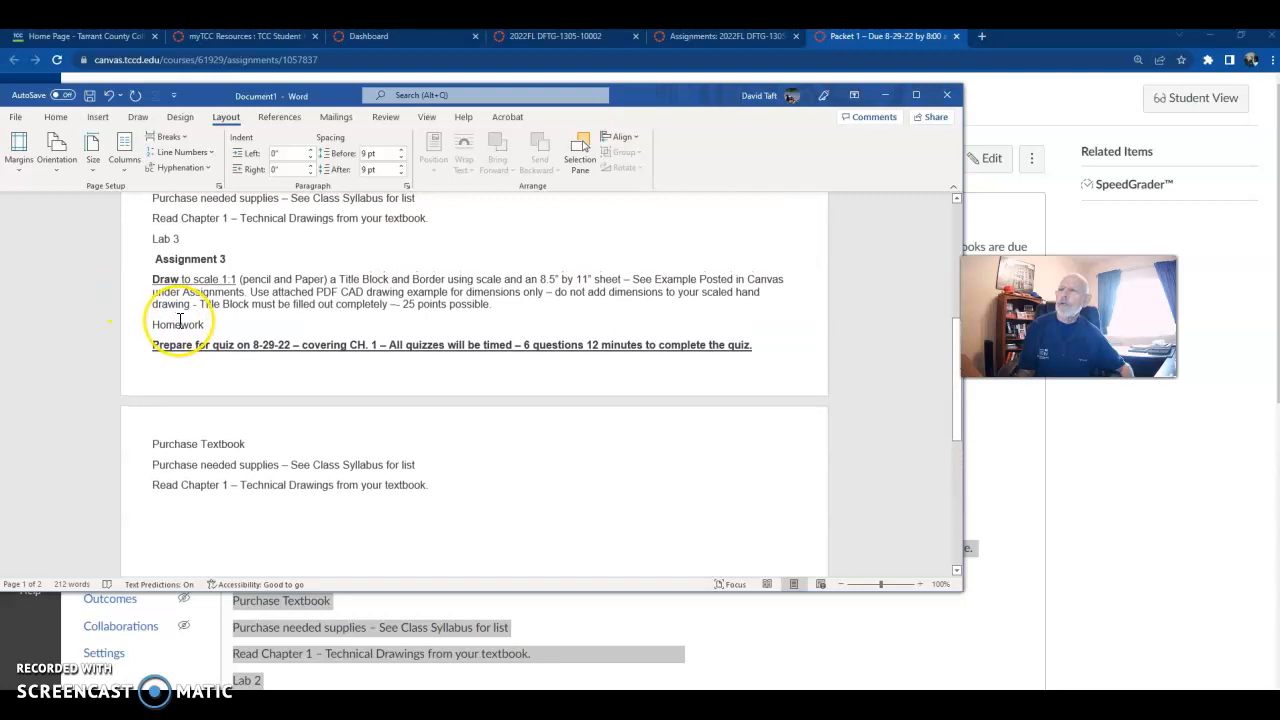
scroll(180, 318, up, 1)
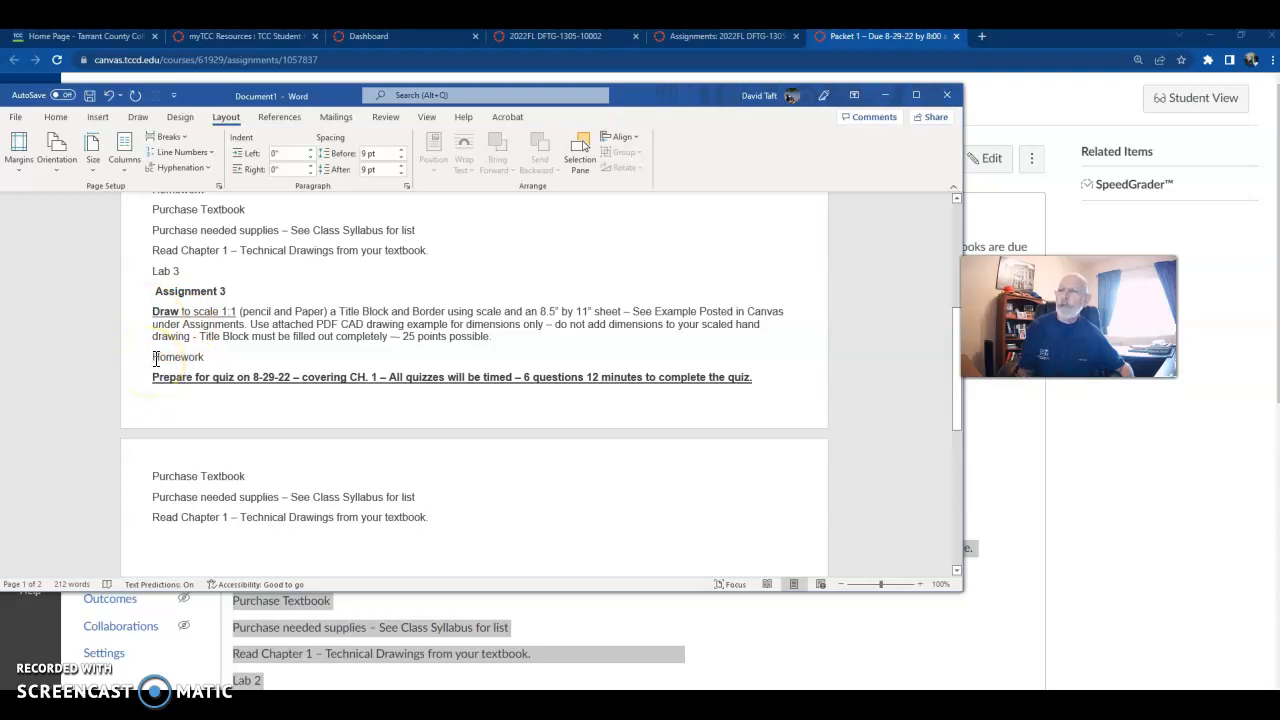
drag(149, 358, 486, 535)
key(Delete)
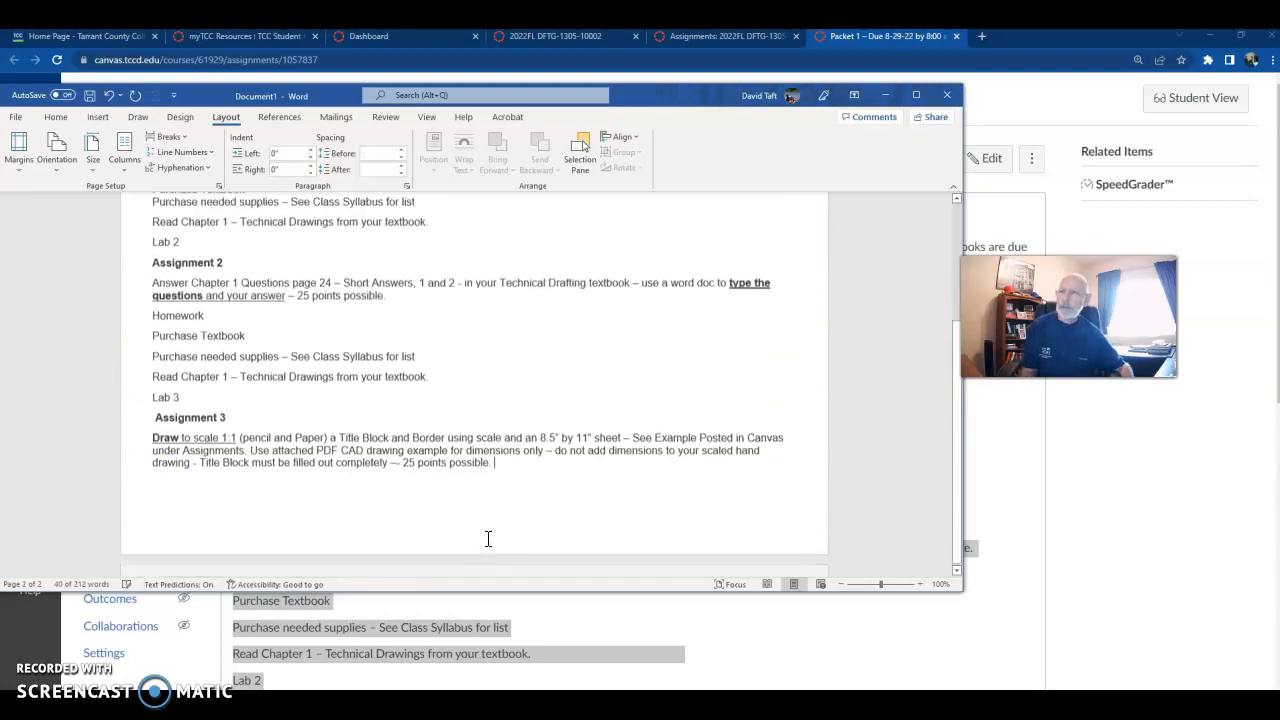
scroll(429, 472, up, 4)
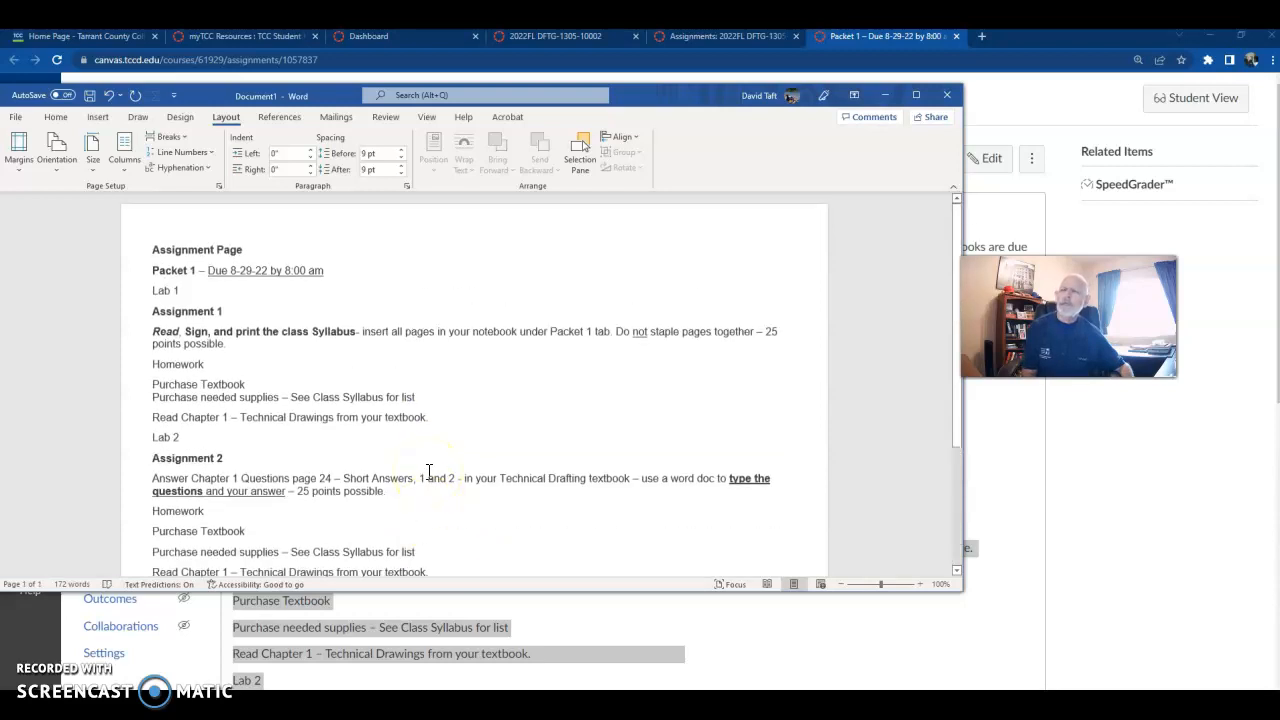
click(431, 457)
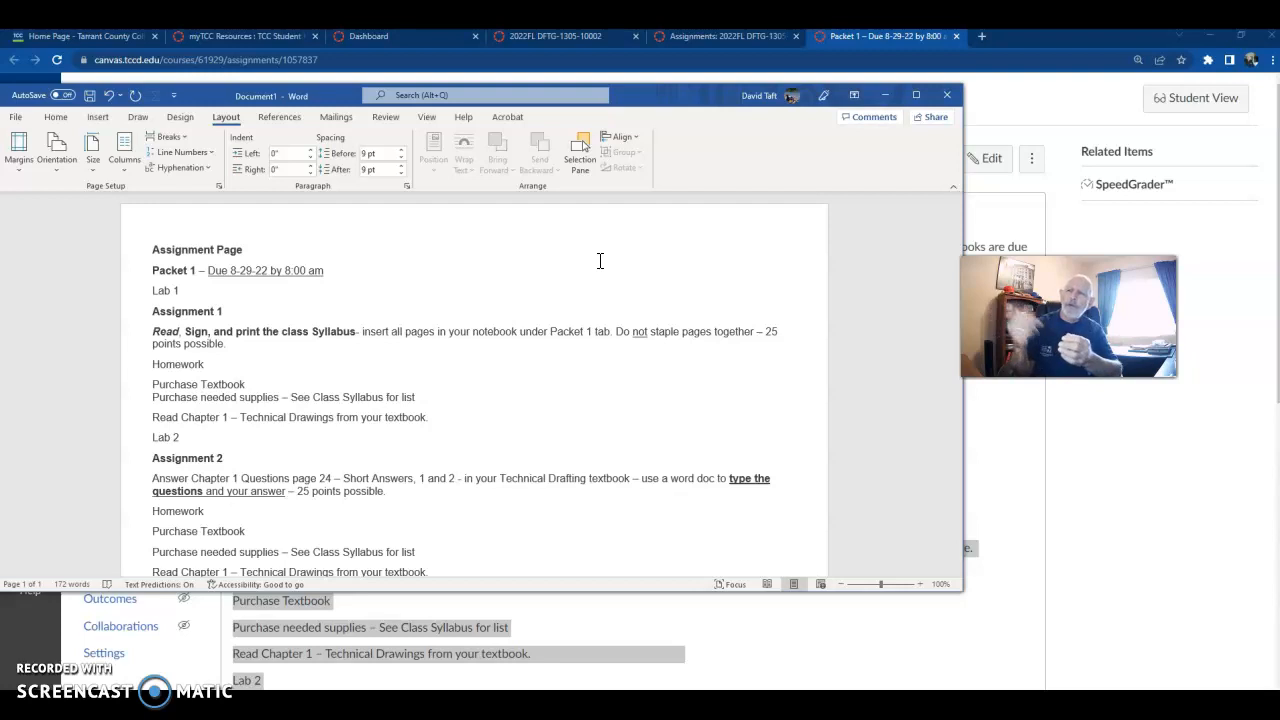
- Add the student's full name after the "Assignment Page" heading, separated by a hyphen, and minimize Word to return to the Canvas assignment page
click(288, 245)
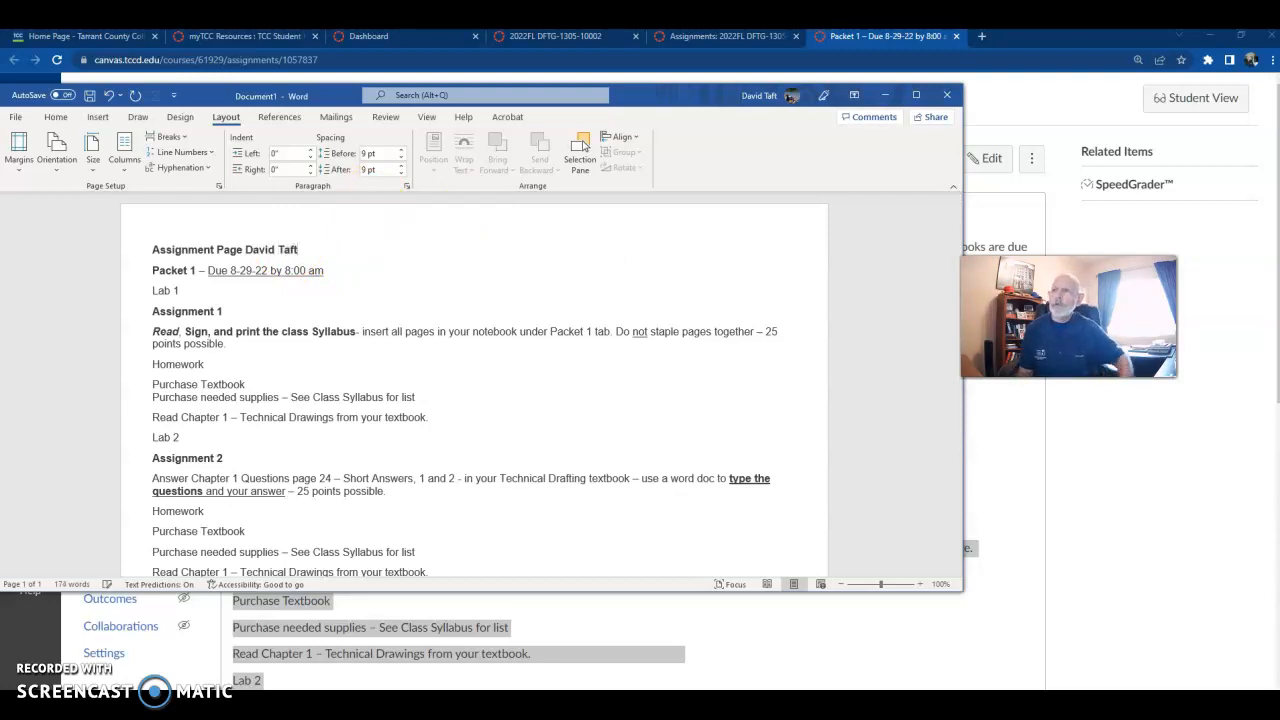
click(243, 250)
text(-)
click(484, 304)
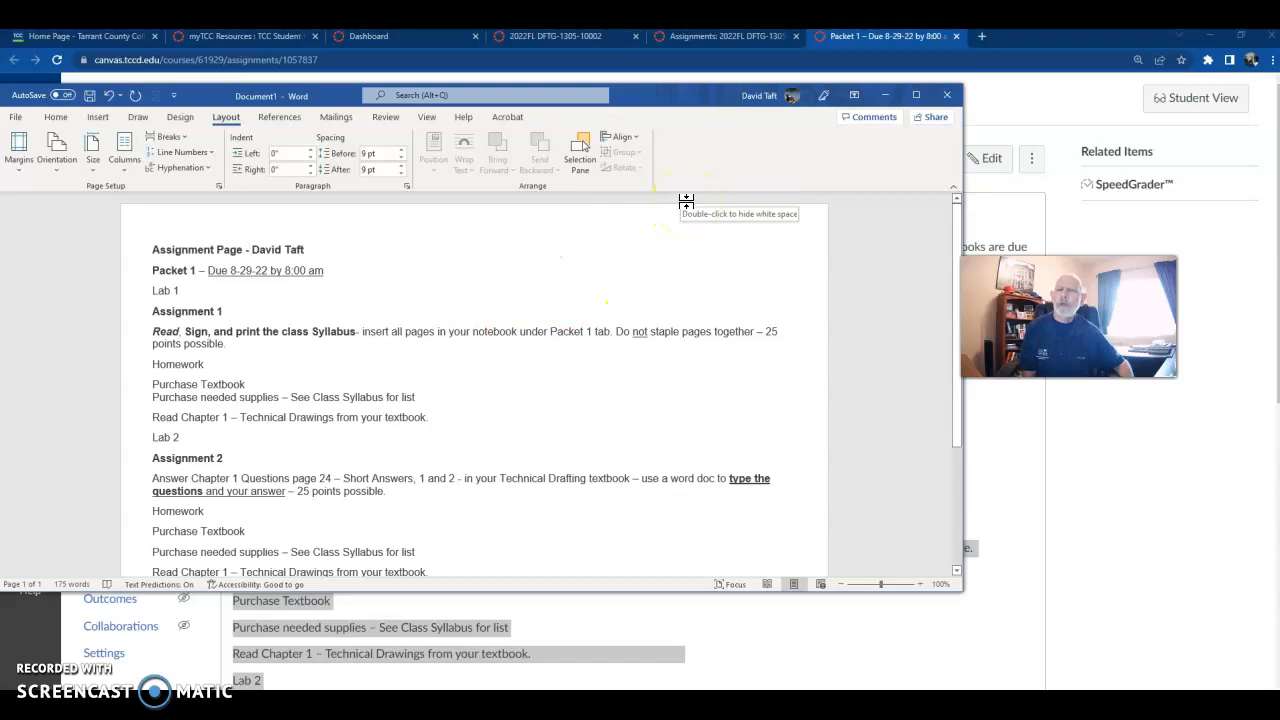
click(885, 95)
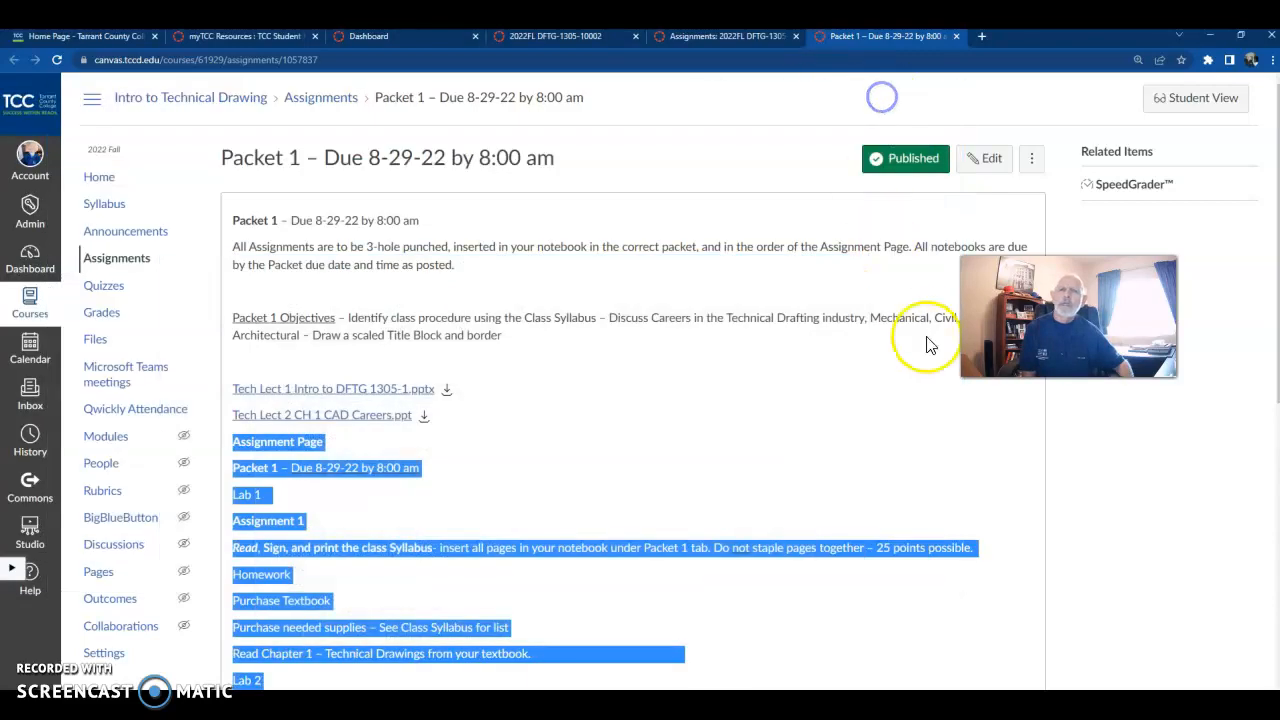